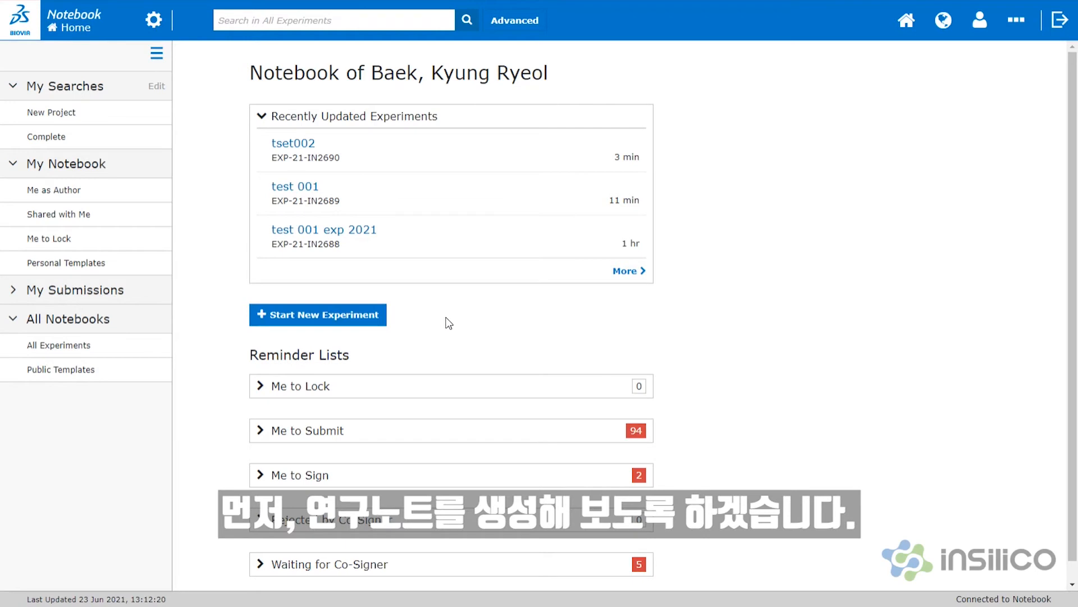
Create a blank new experiment in the notebook.
click(356, 316)
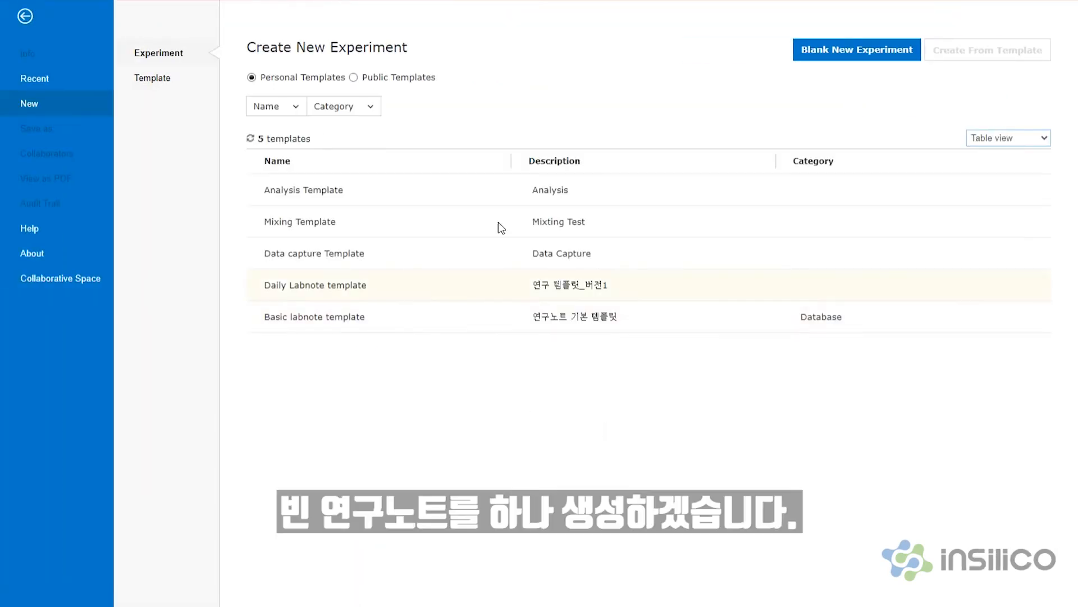
click(880, 53)
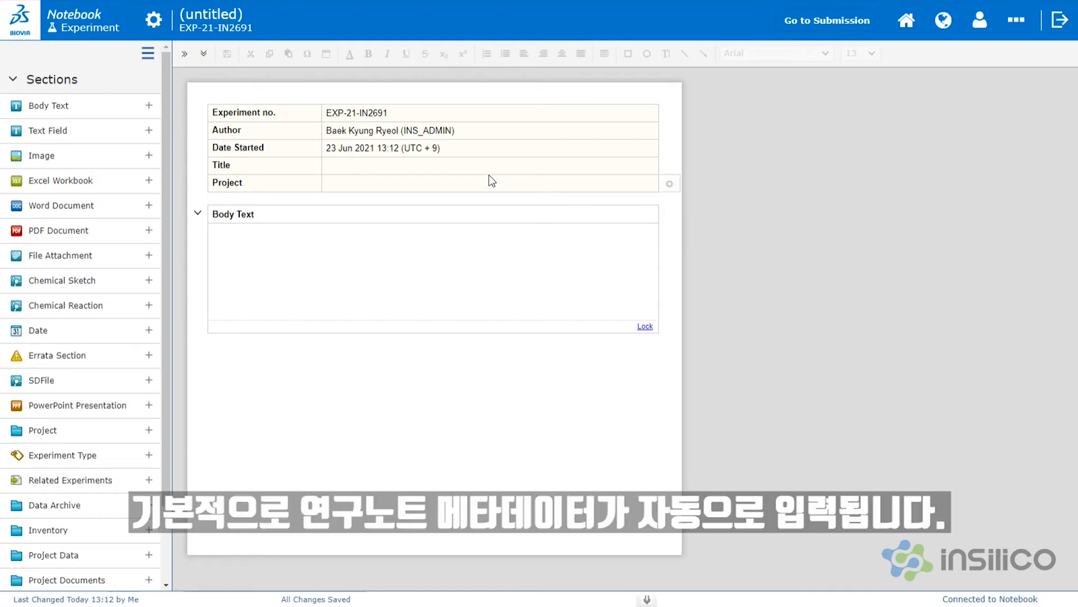
click(444, 165)
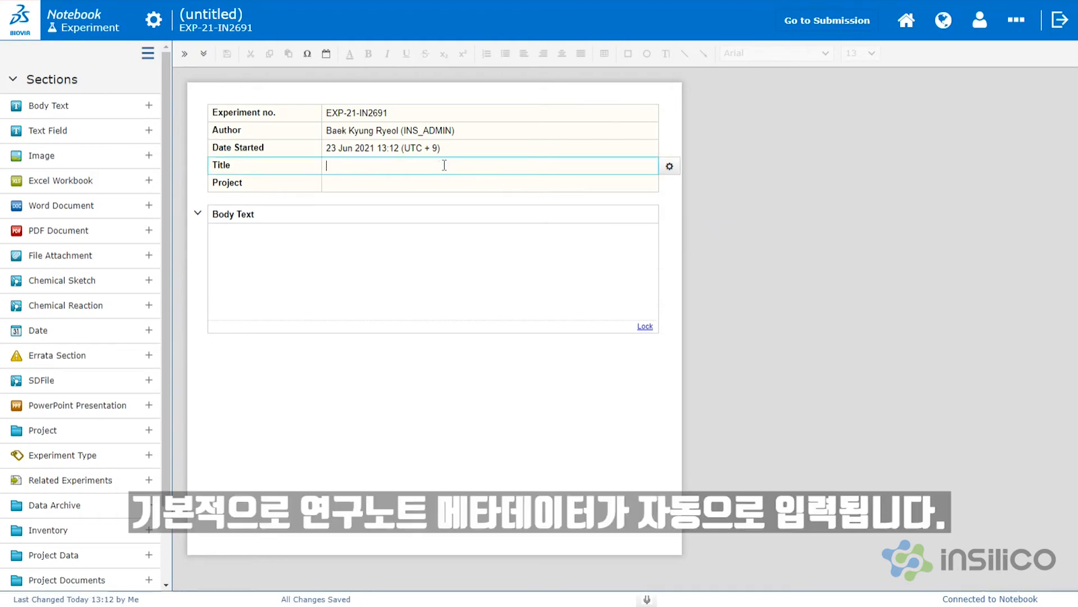
click(302, 257)
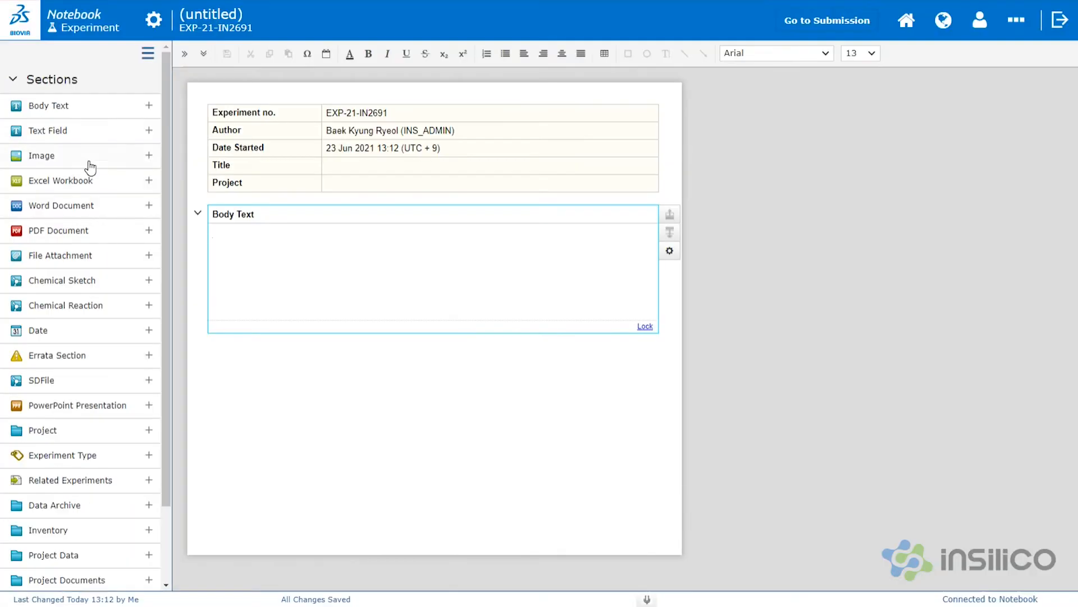
Add Text Field, Image, Excel Workbook and Word Document sections to the experiment page.
click(148, 134)
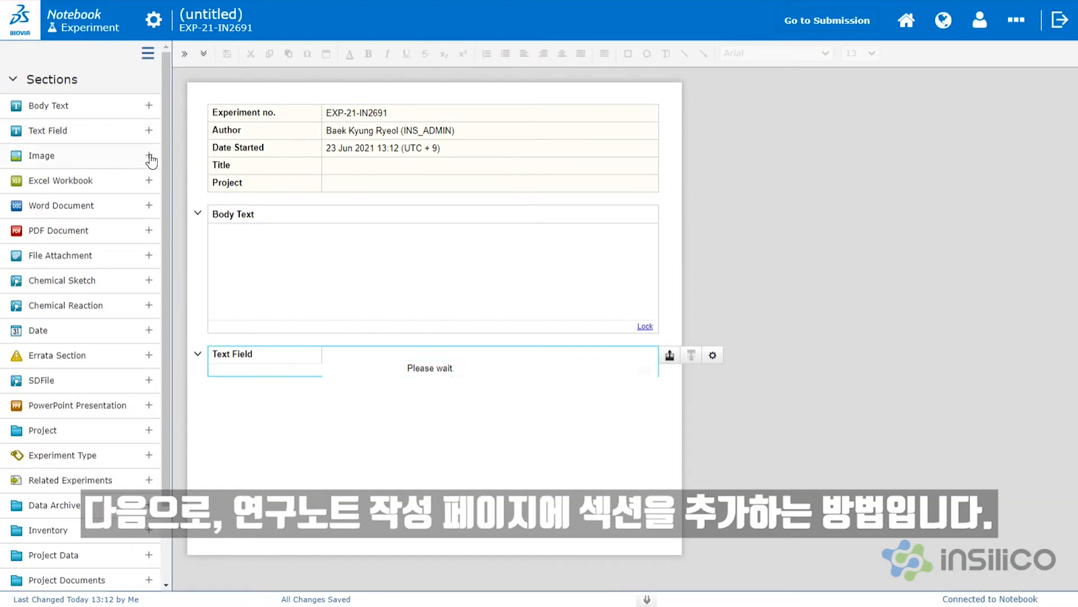
click(149, 155)
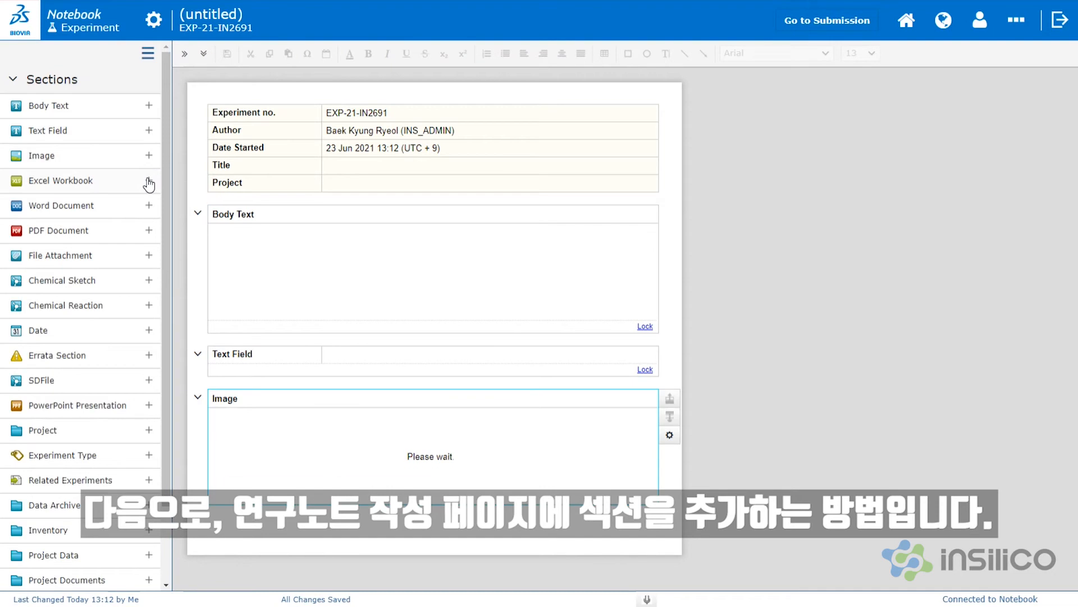
click(149, 180)
click(149, 206)
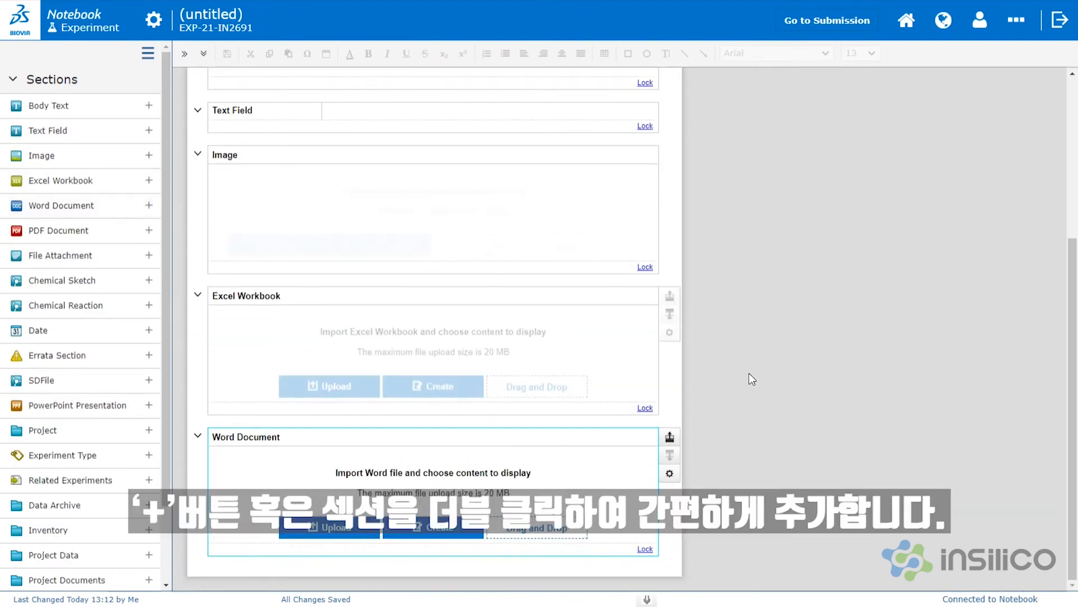
Retitle the Body Text section "실험 목적" and enter "본 실험의 목적은 테스트물질1의 합성이다." as its content.
scroll(831, 380, up, 5)
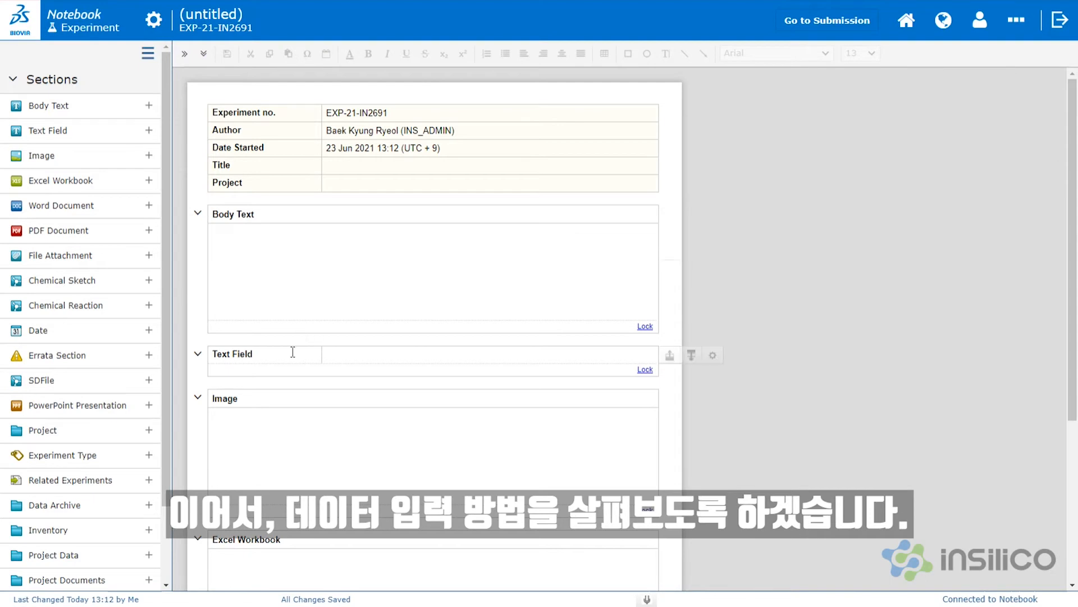
drag(272, 214, 209, 215)
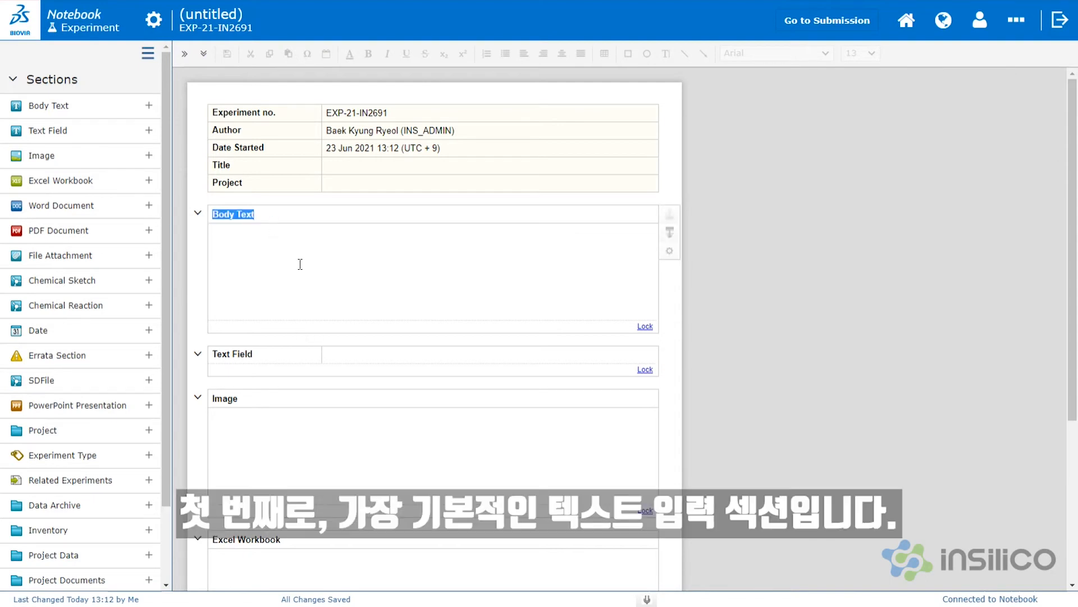
key(BackSpace)
text(실험 목적)
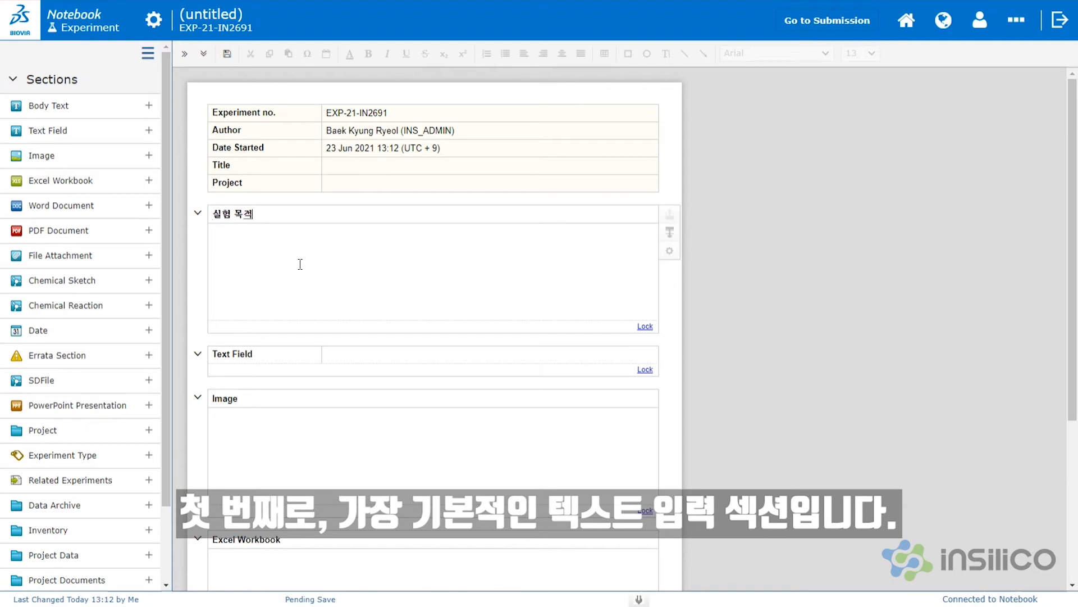
key(Tab)
text(본 실험의 목적은)
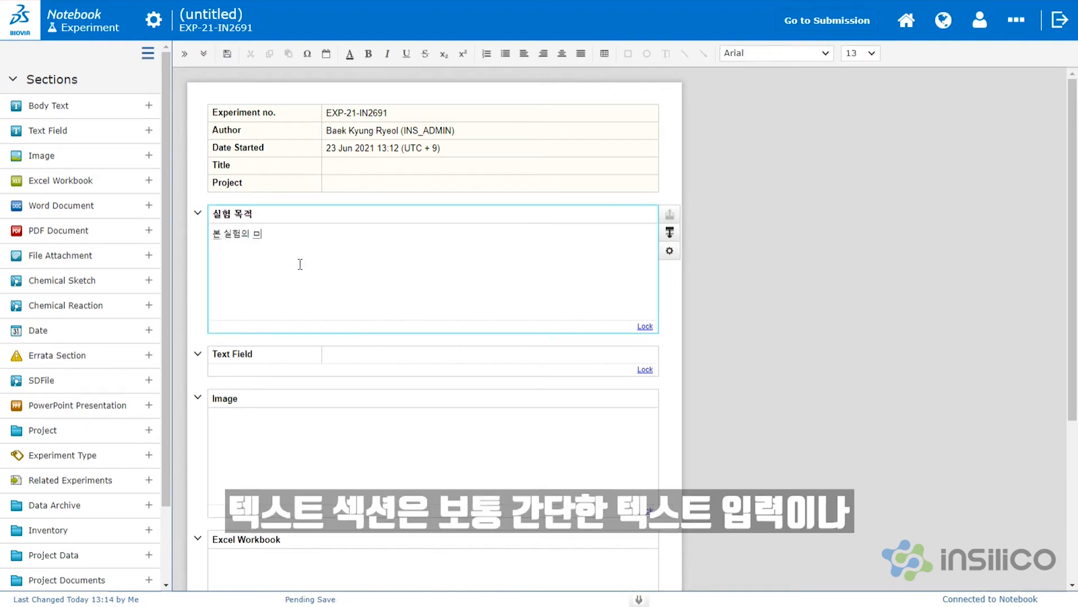
text( 테스트물질1의 합성이다.)
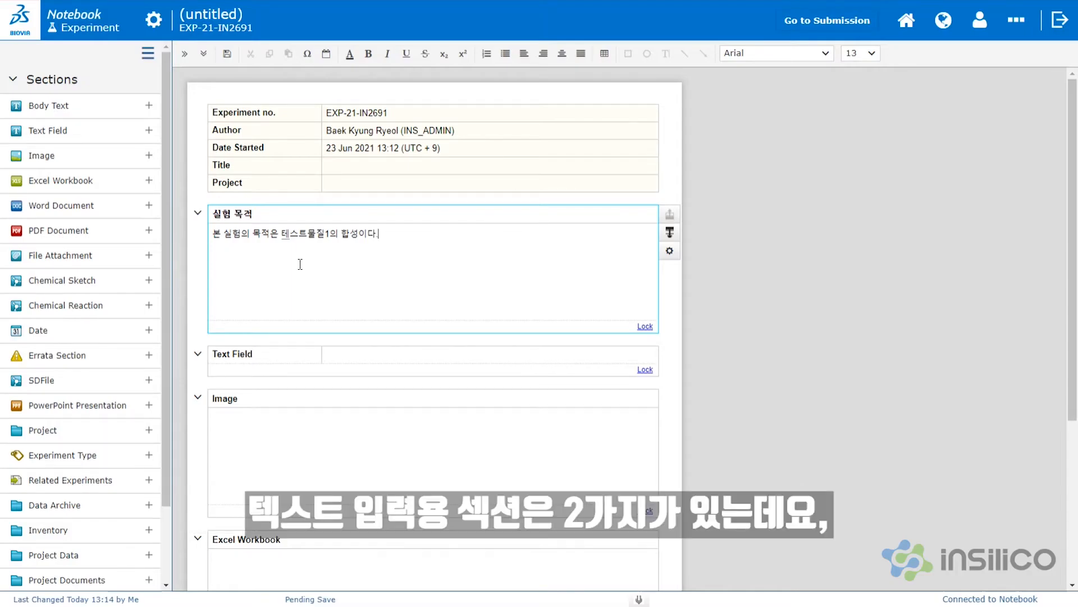
Retitle the Text Field section "저울 측정" and enter "5g" as its value.
click(266, 354)
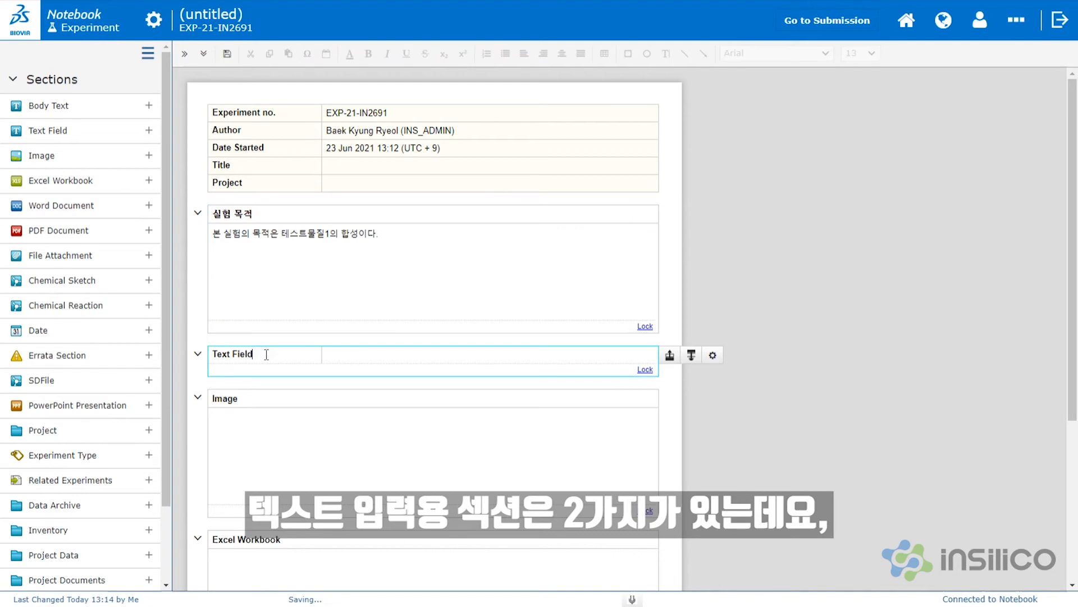
key(BackSpace)
key(BackSpace)
key(BackSpace)
key(BackSpace)
key(BackSpace)
key(BackSpace)
key(BackSpace)
text(겨울 축제)
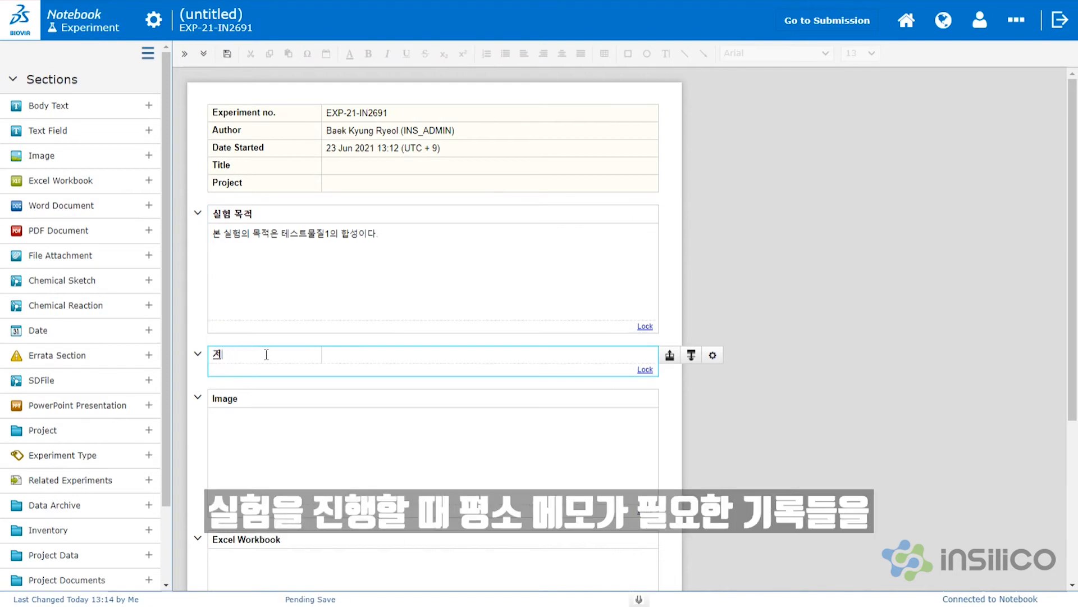
click(377, 354)
text(5g)
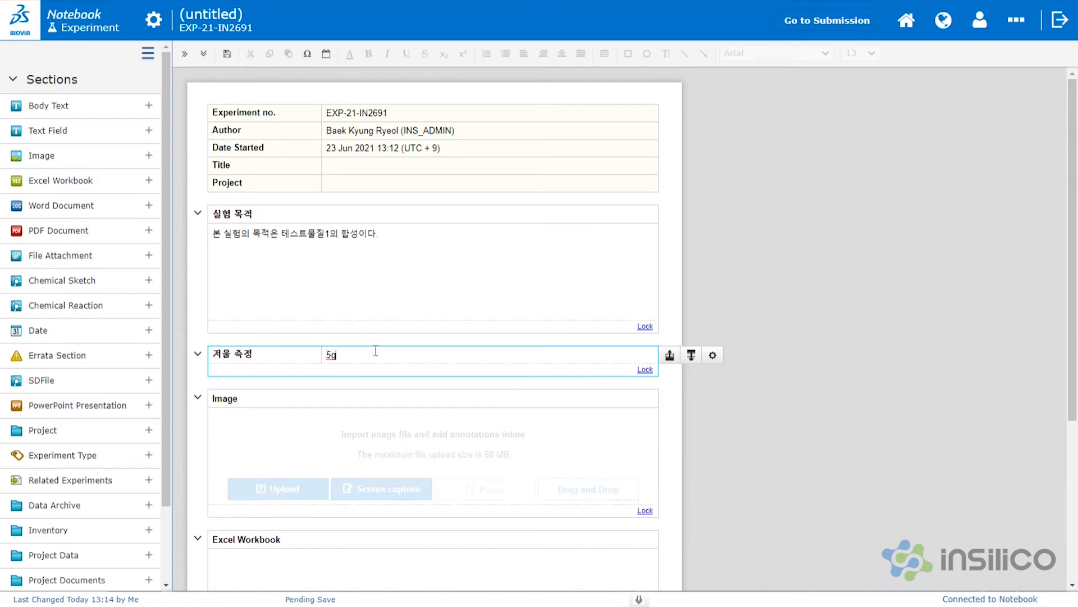
click(326, 54)
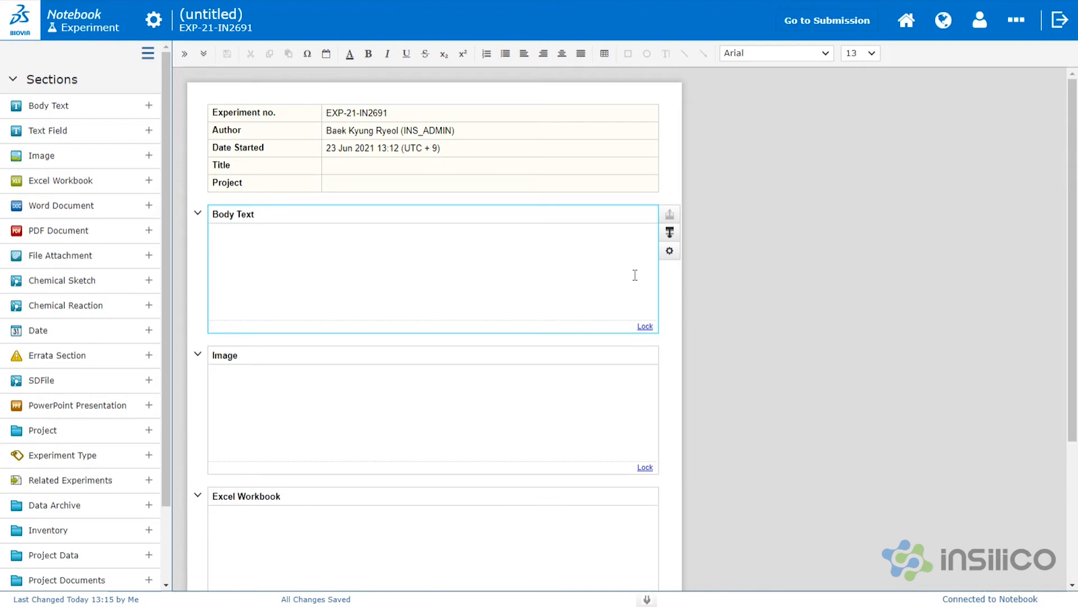
Start dictation for the Body Text section and stop it again.
click(670, 250)
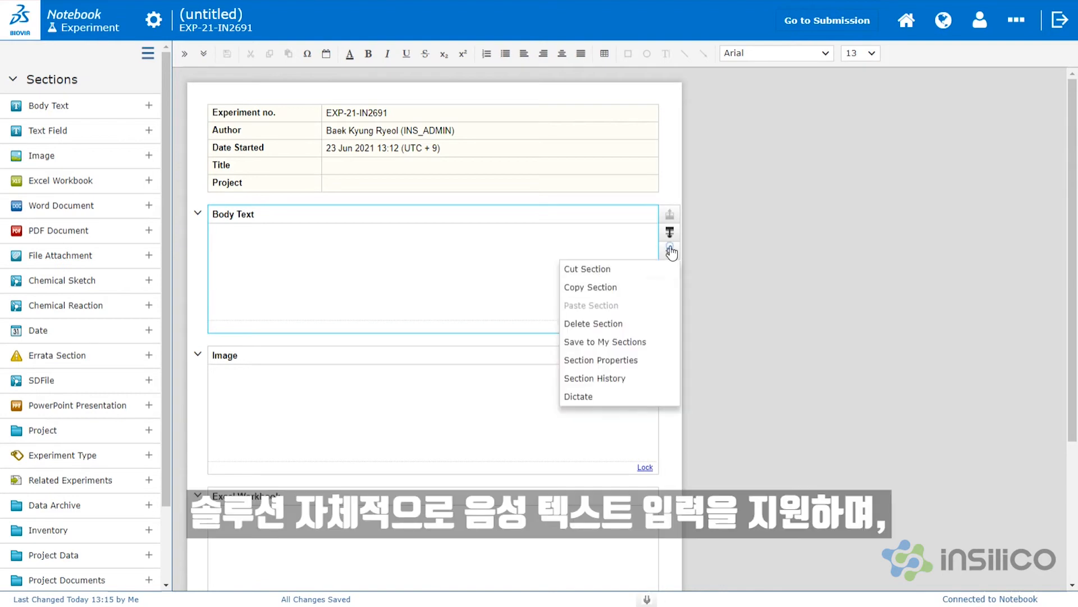
click(611, 397)
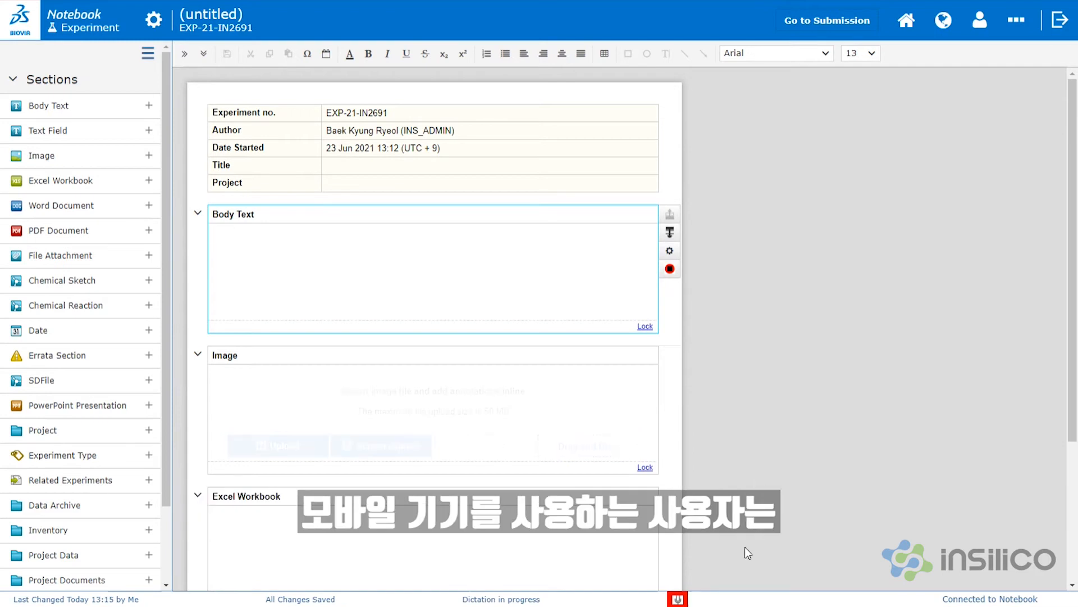
click(678, 600)
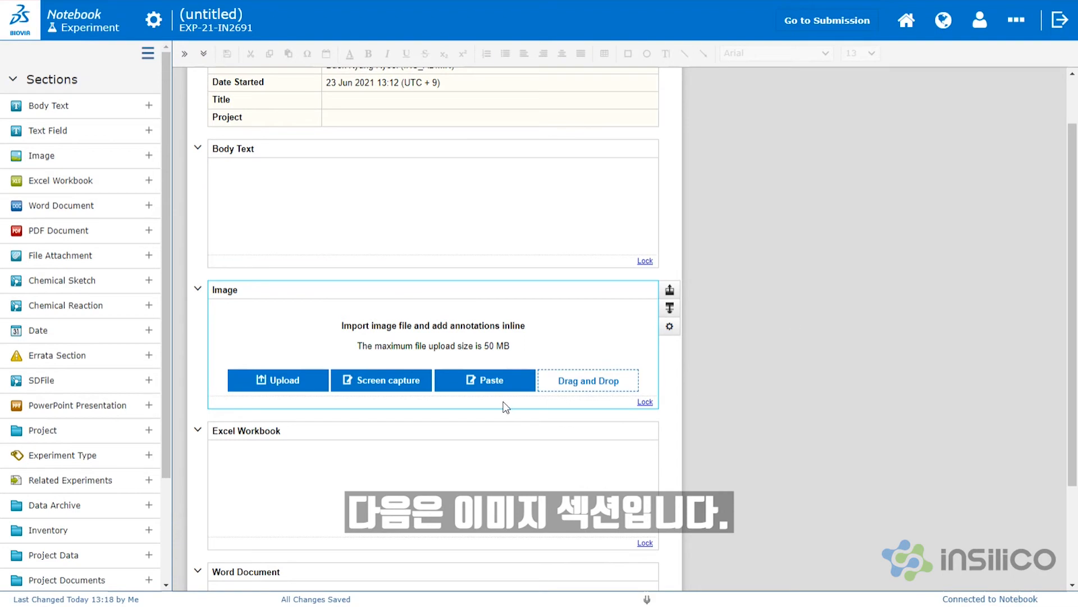
Upload the image file HPLC 1.png into the Image section.
click(283, 381)
click(245, 71)
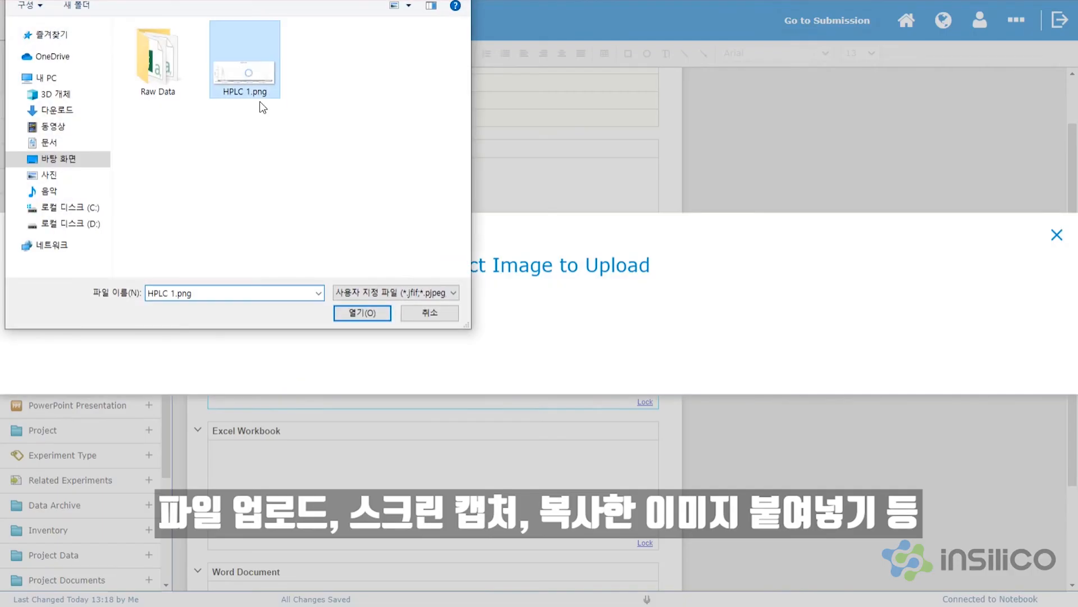
click(361, 314)
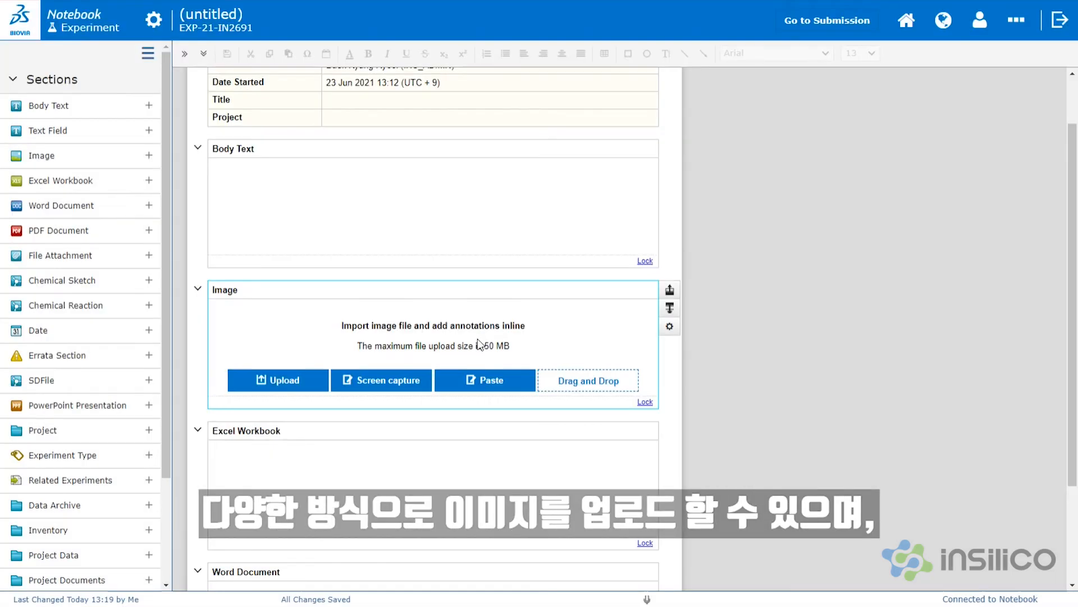
click(468, 396)
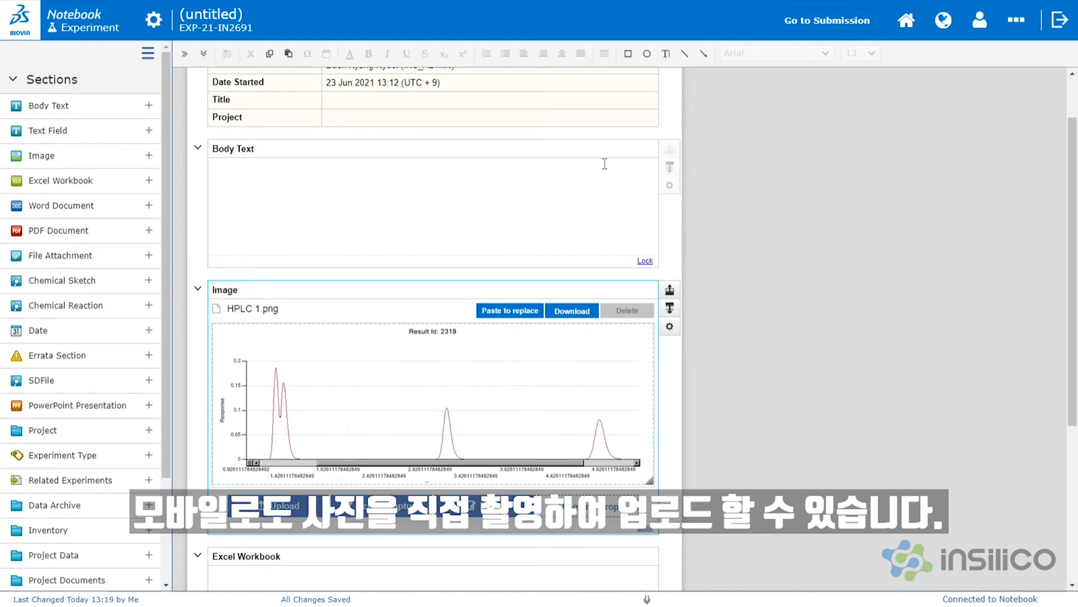
Place a circle annotation over the first peak of the HPLC image and insert a text annotation.
click(648, 58)
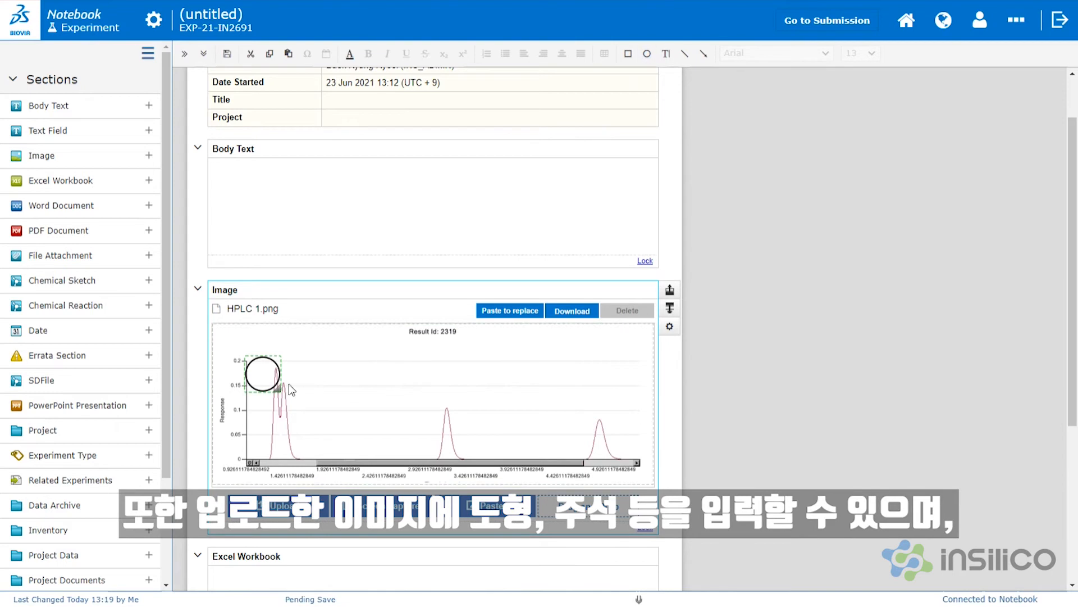
drag(275, 366, 288, 357)
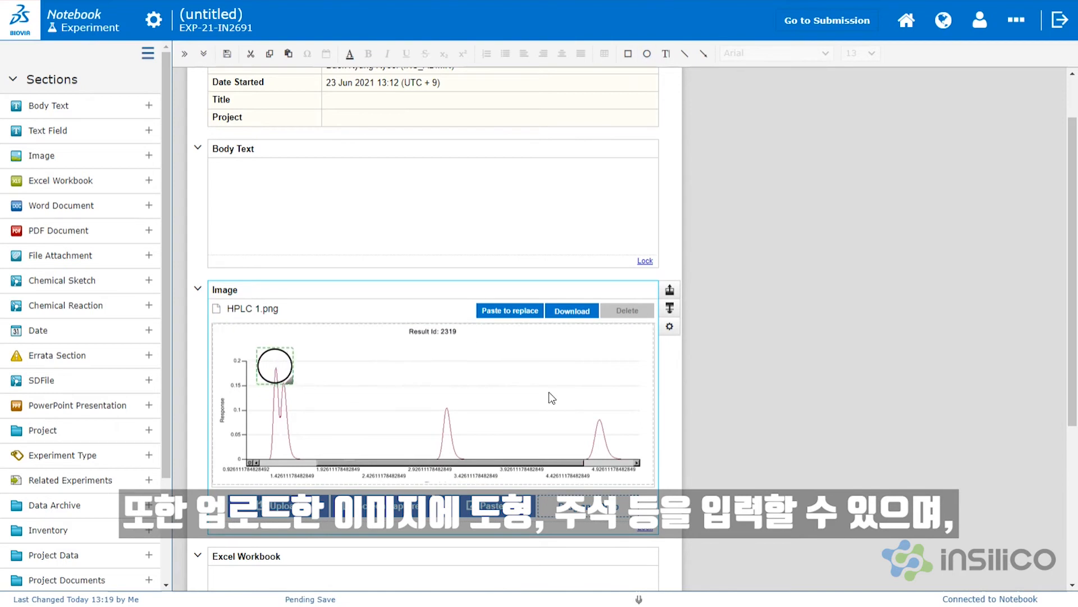
click(666, 55)
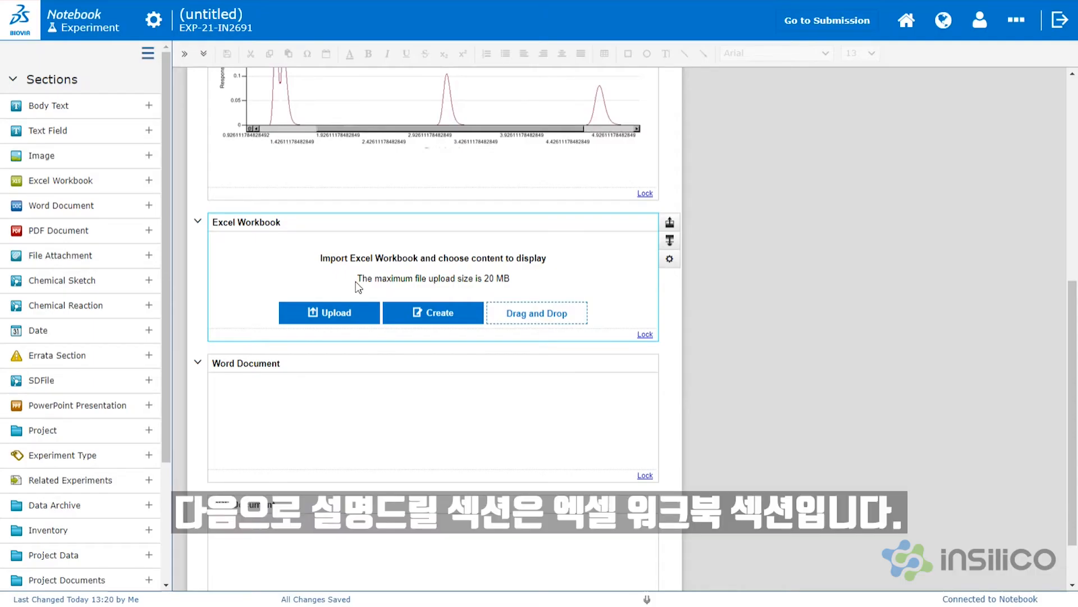
Upload Experiment Data.xlsx into the Excel Workbook section so that it opens in Excel.
click(341, 314)
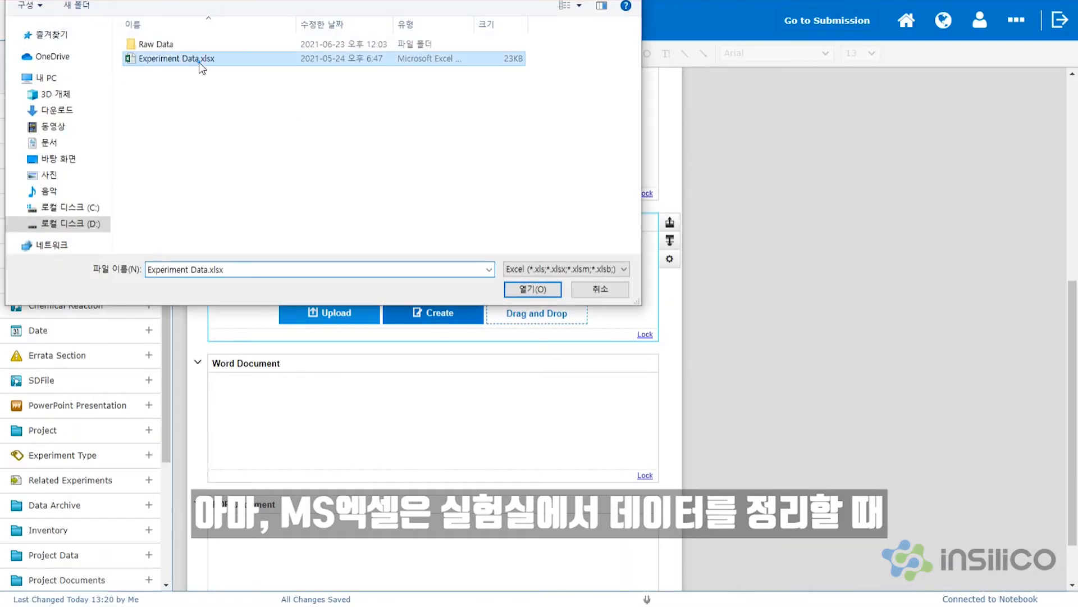
click(198, 60)
click(526, 290)
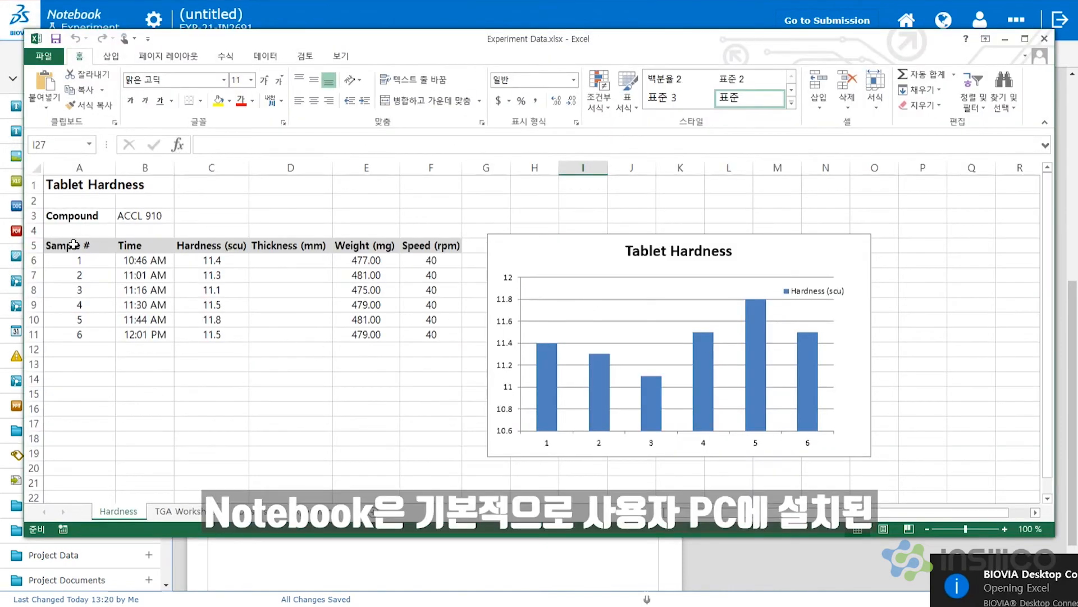
Select the range A5:F11 on the Hardness sheet and A2:J18 on the TGA Worksheet sheet, then close Excel.
drag(72, 245, 460, 336)
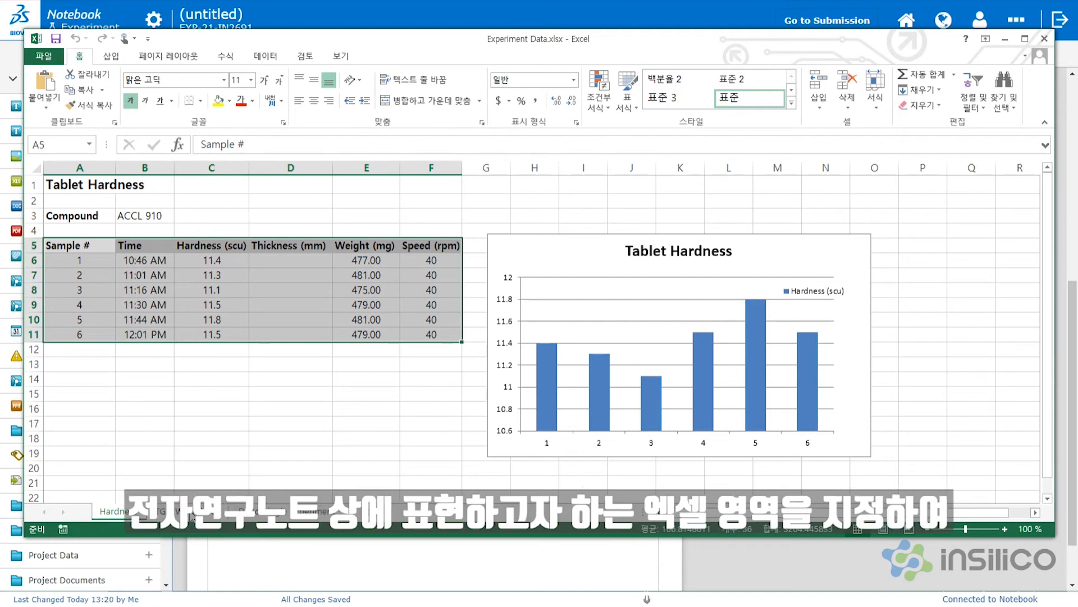
click(168, 512)
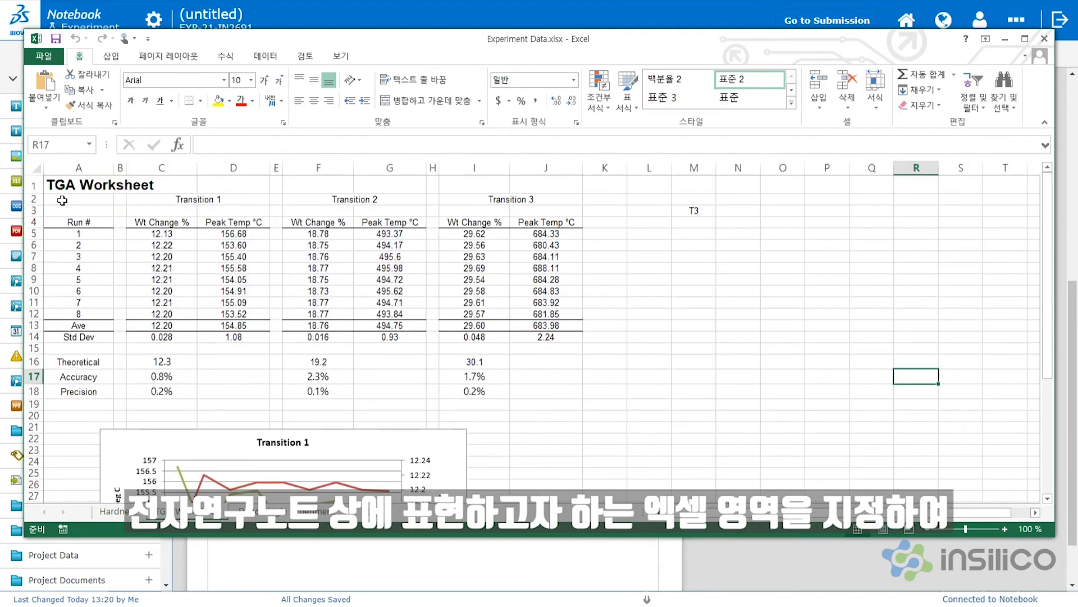
drag(62, 200, 546, 387)
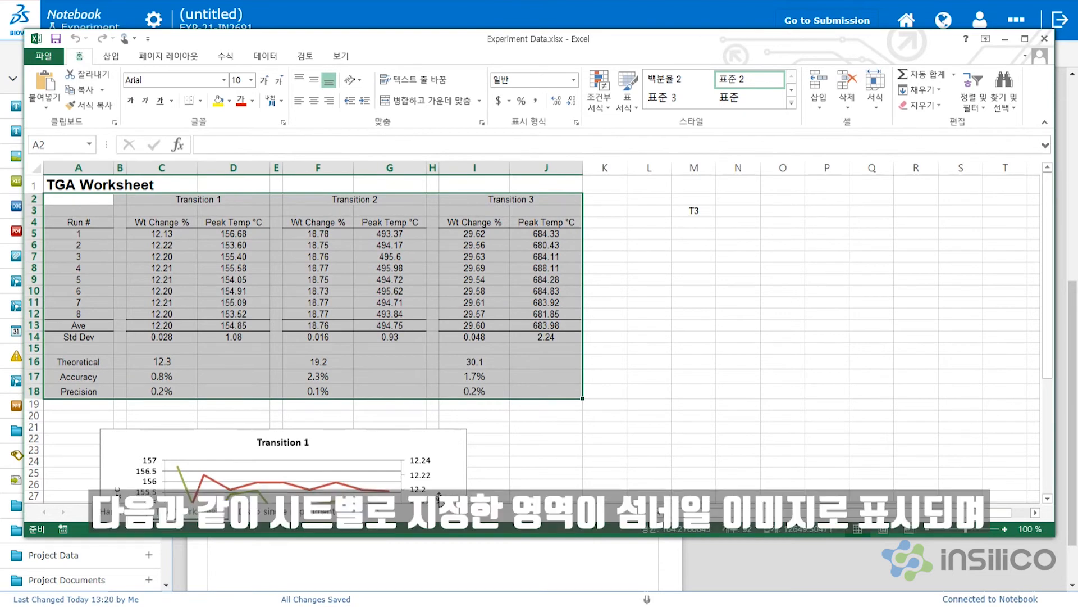
click(1044, 38)
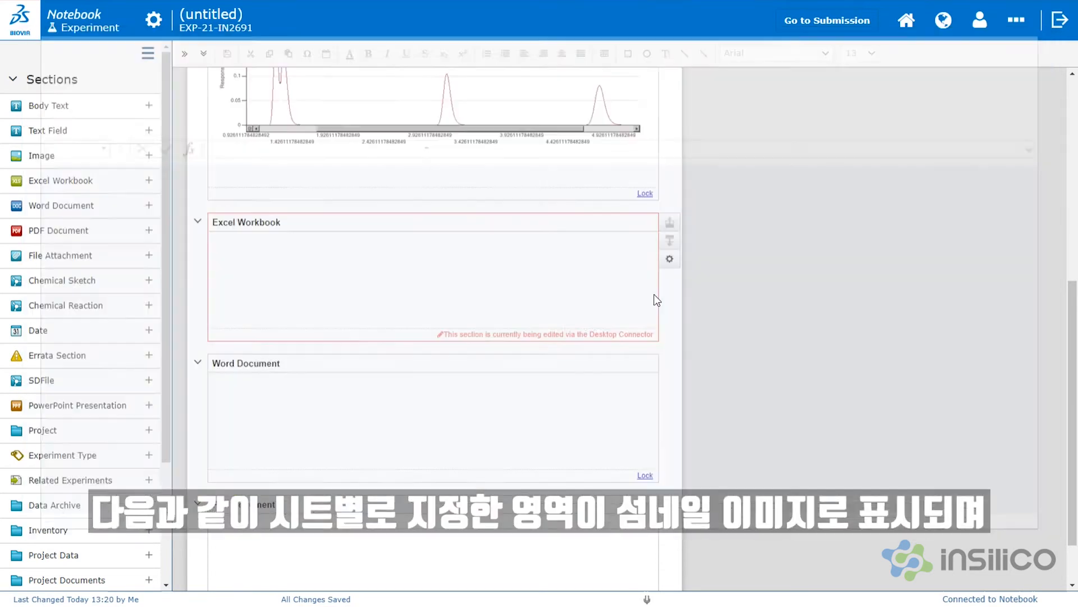
Choose the Hardness and TGA Worksheet thumbnails as the workbook content to display in the experiment.
click(590, 332)
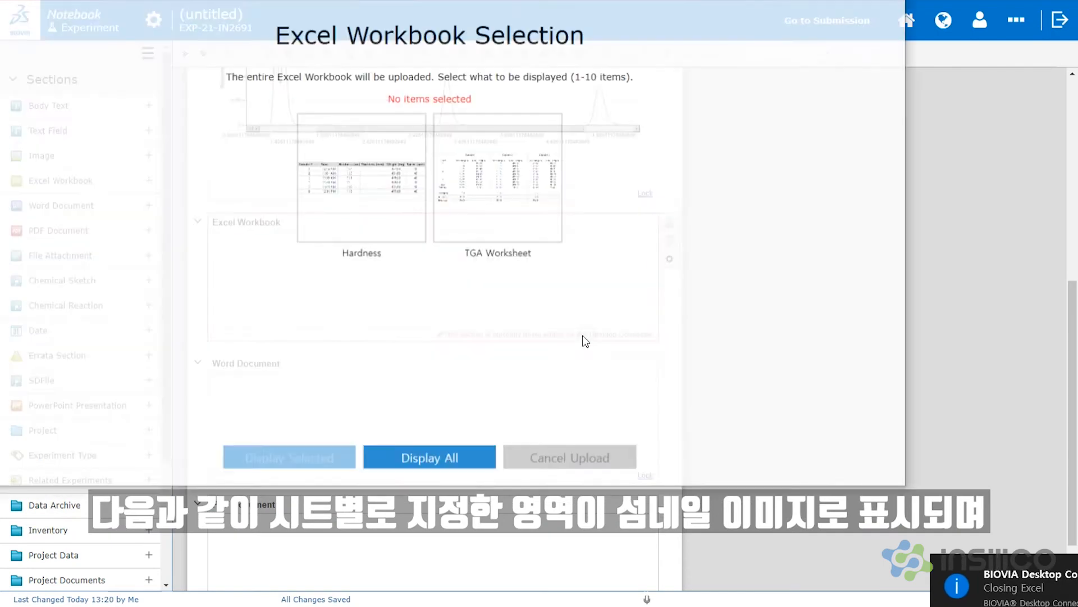
click(368, 204)
click(505, 203)
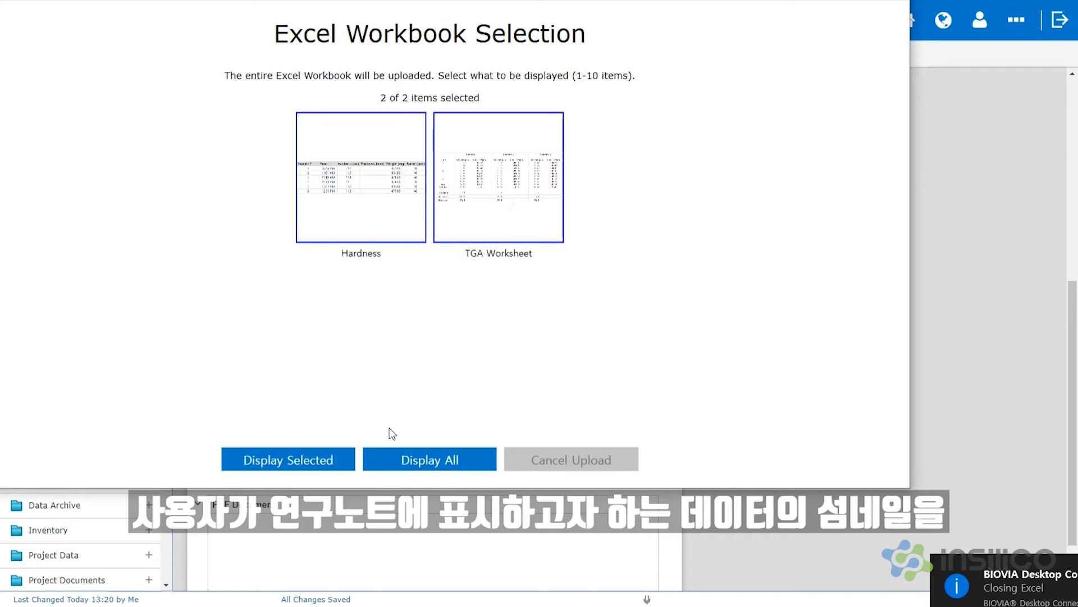
click(335, 460)
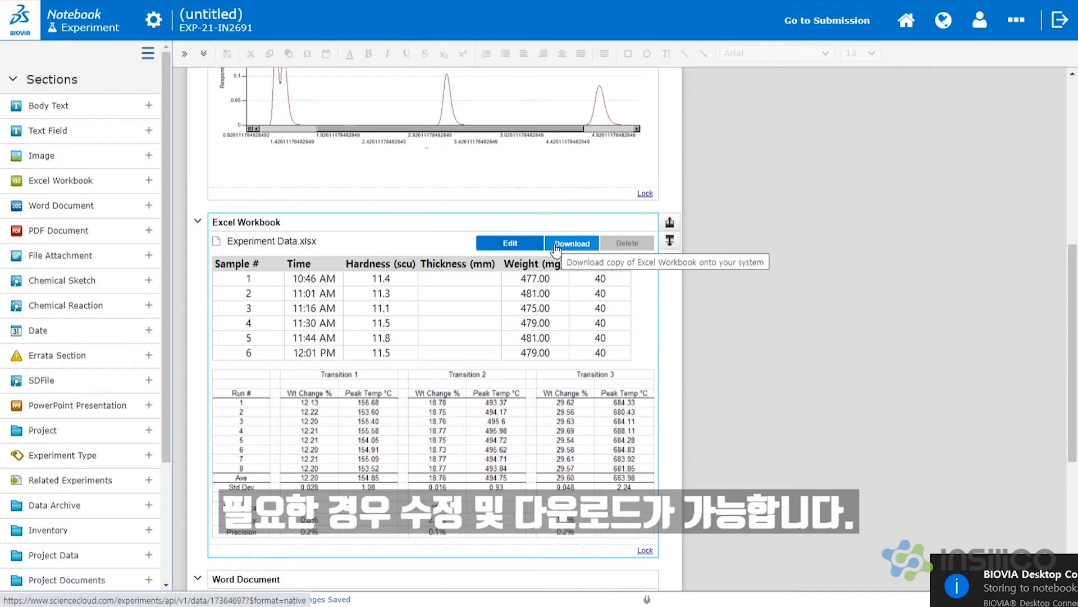
scroll(360, 352, down, 5)
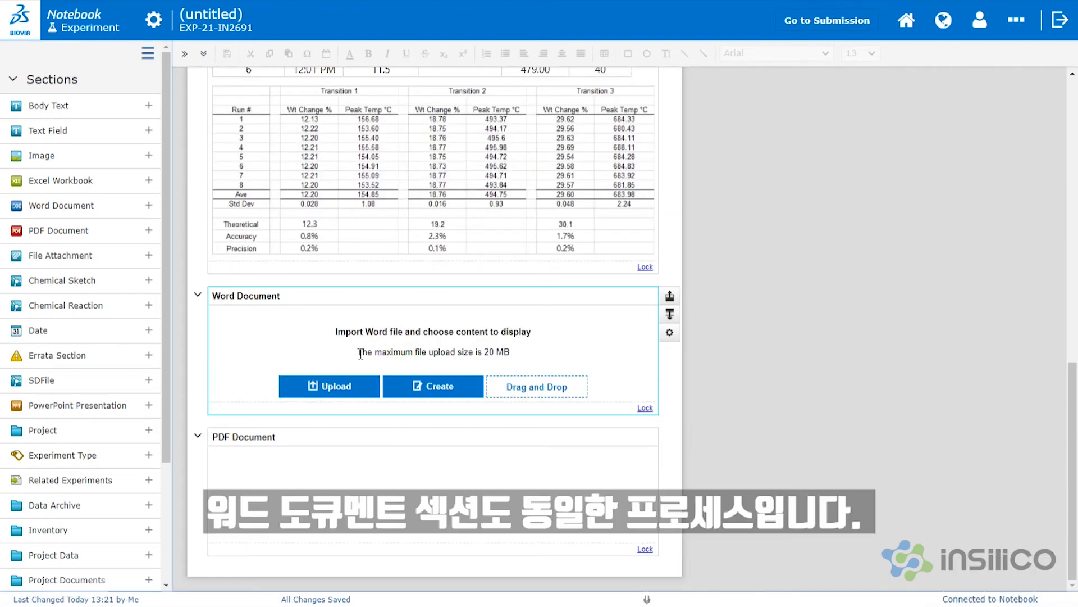
Upload Unit Operation - Granulation.doc into the Word Document section and look through it in Word.
click(343, 389)
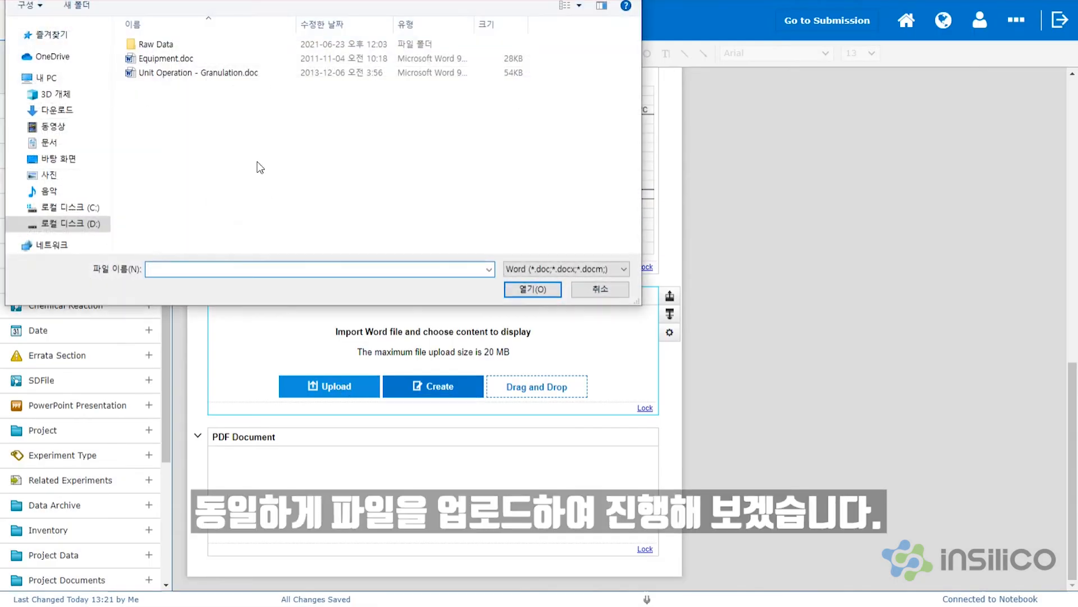
click(221, 75)
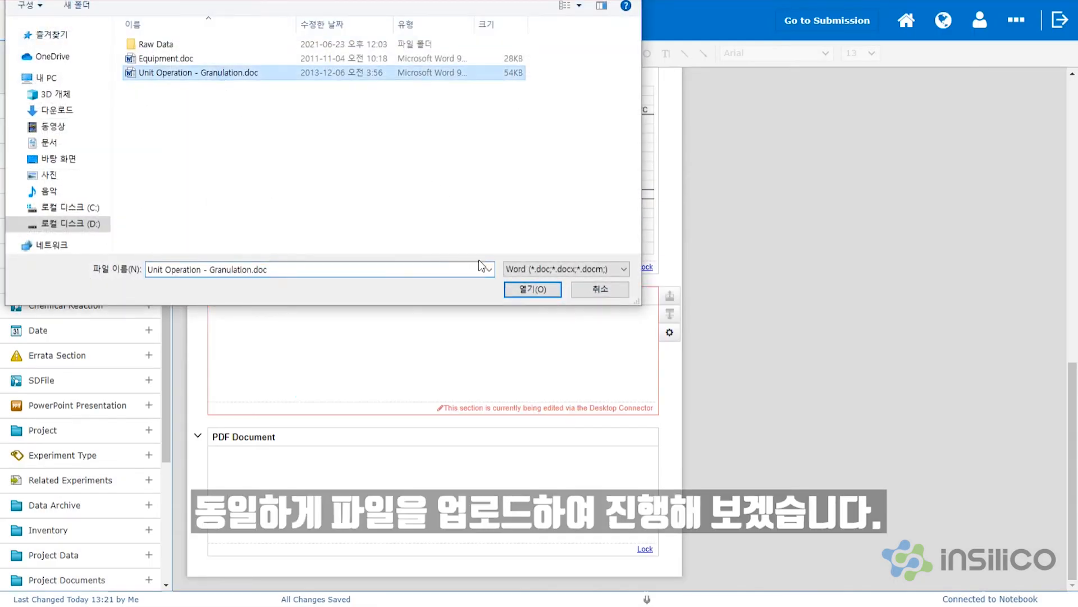
click(528, 290)
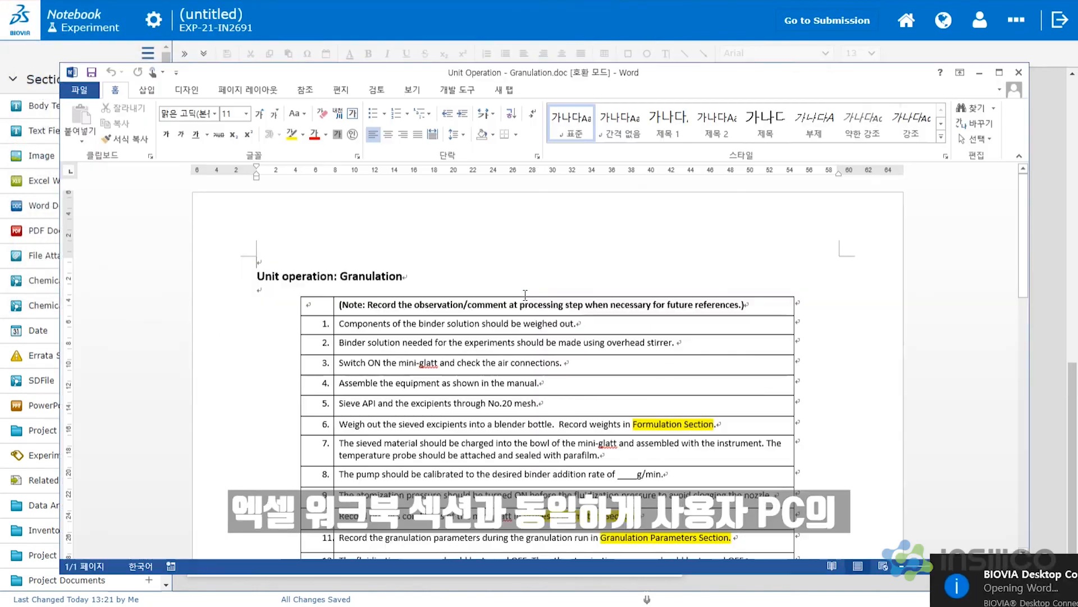
scroll(529, 302, down, 1)
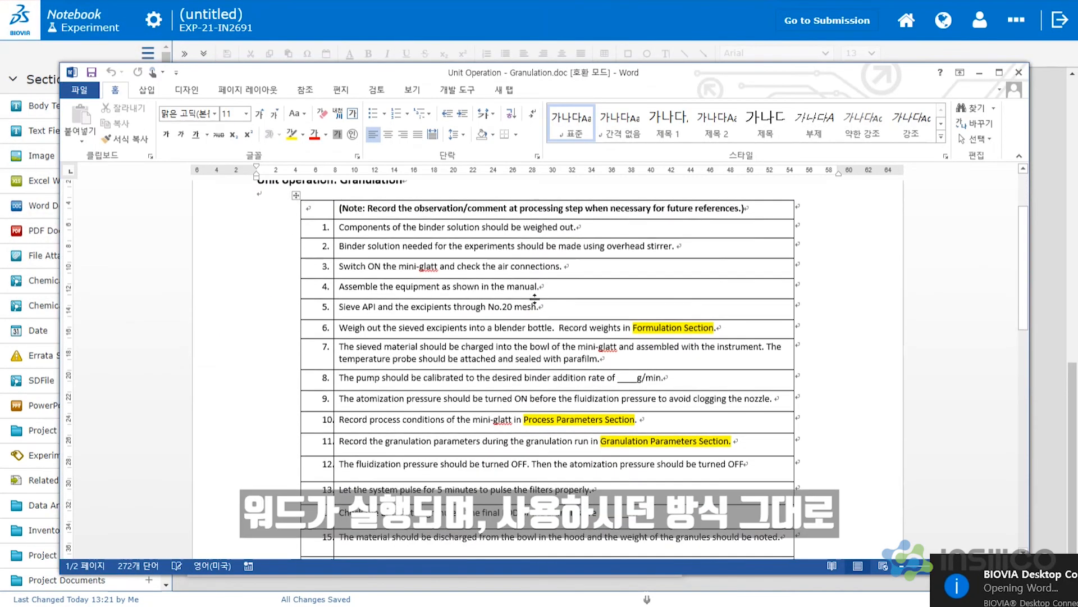
scroll(586, 328, down, 1)
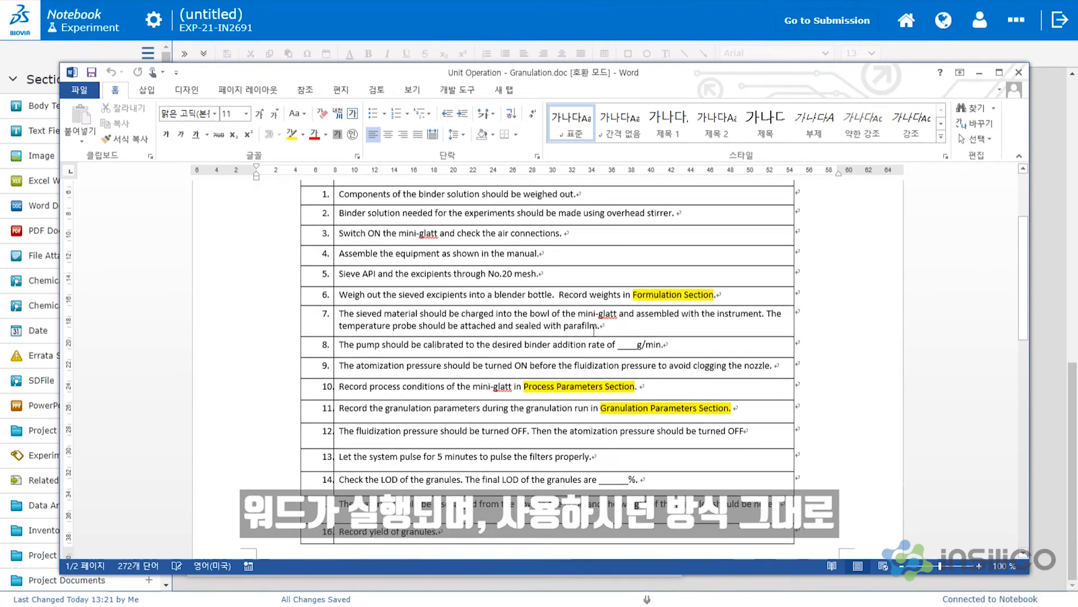
Close Word and choose only Page 1 as the document content to display in the experiment.
click(1018, 72)
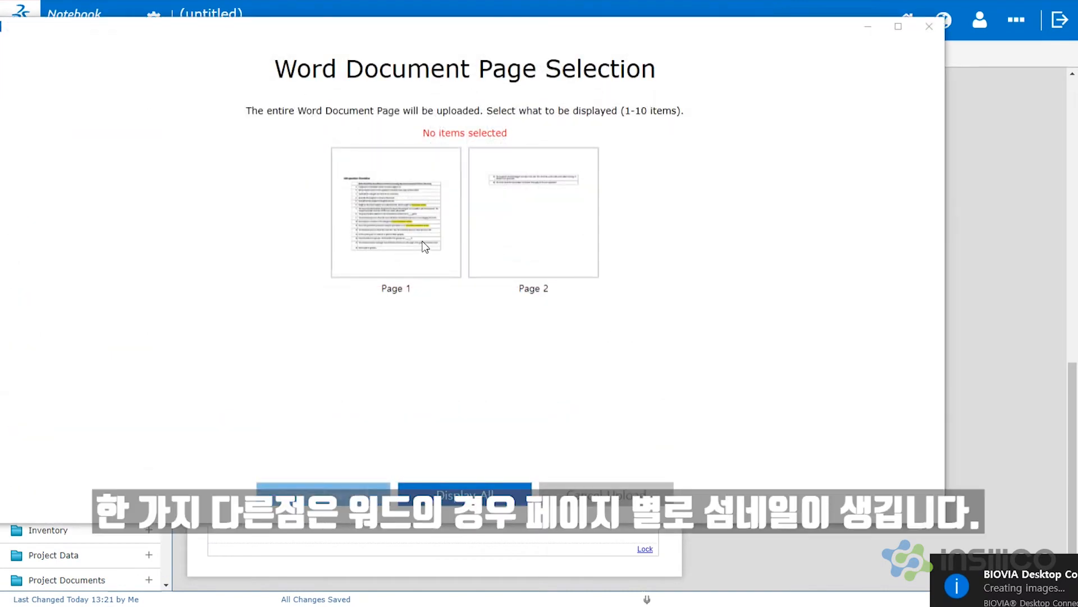
click(425, 248)
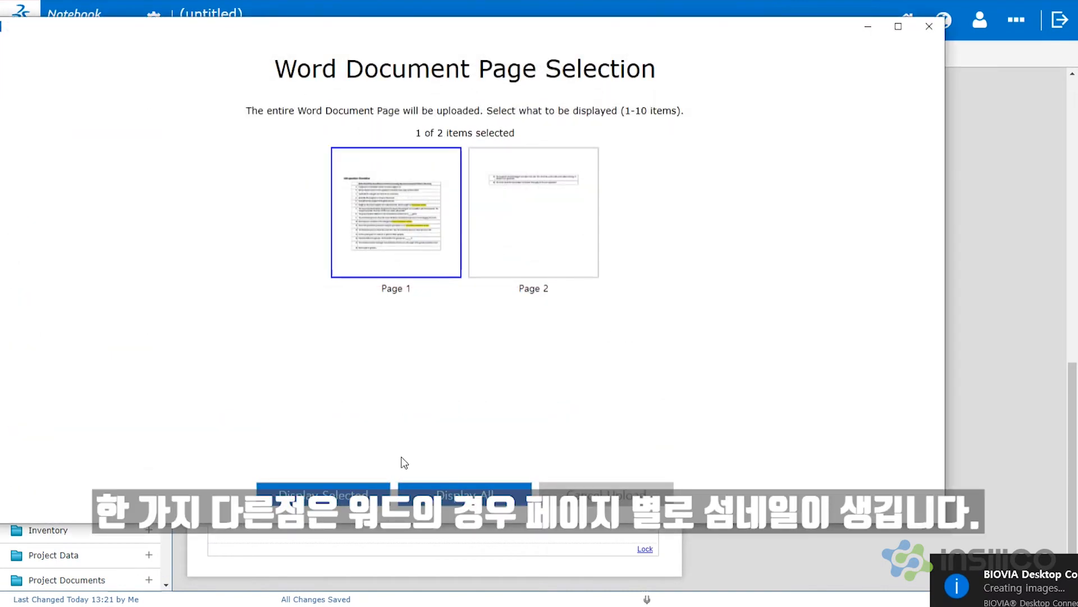
click(404, 486)
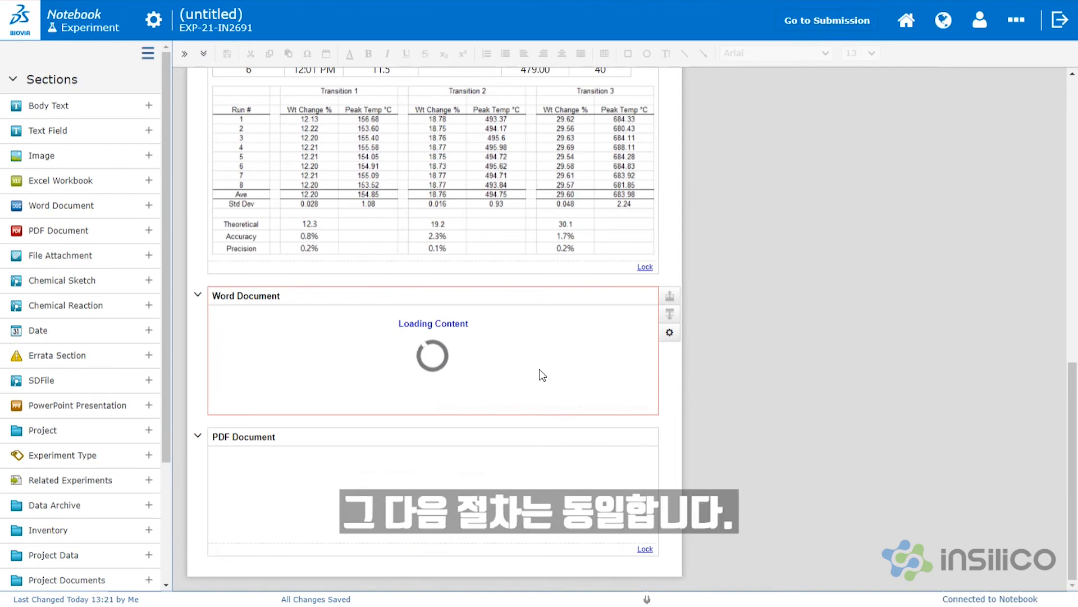
Open the uploaded Word document for editing and highlight "Components of the binder solution should be weighed out." in yellow.
scroll(568, 429, down, 3)
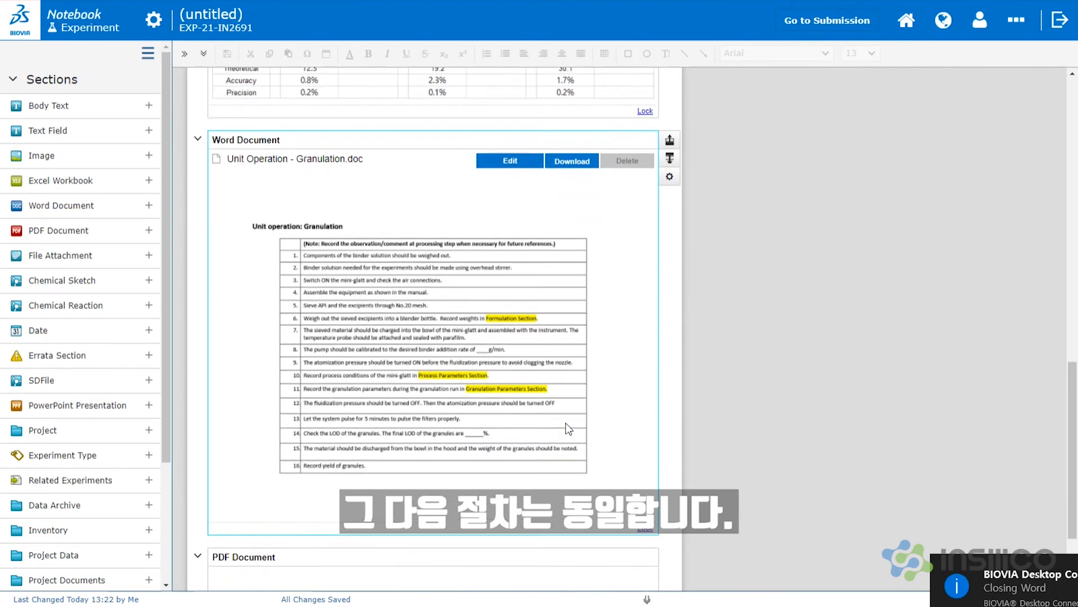
scroll(568, 429, down, 1)
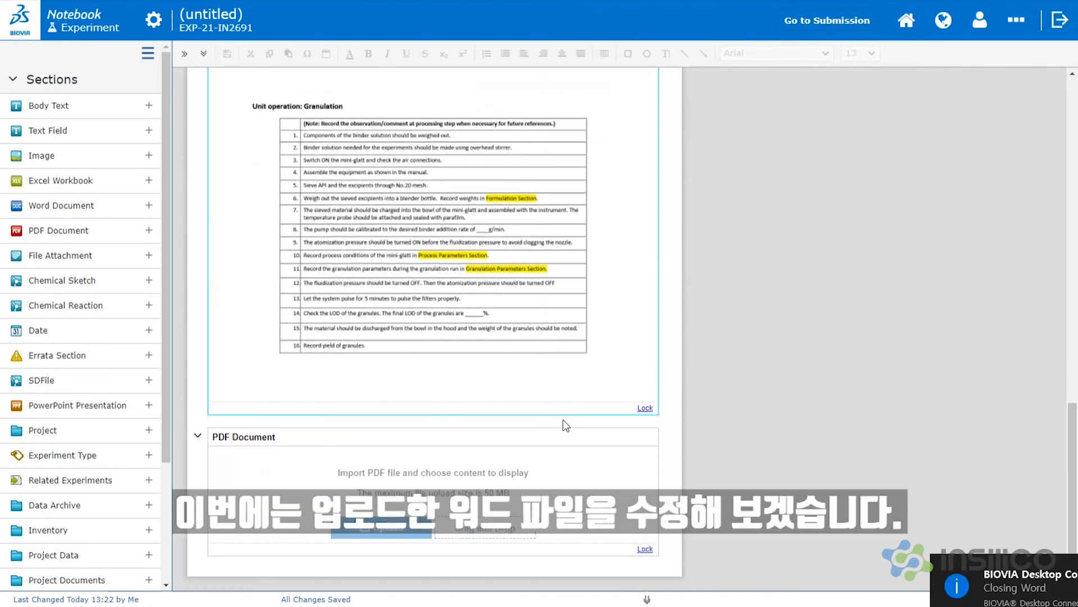
scroll(571, 369, up, 1)
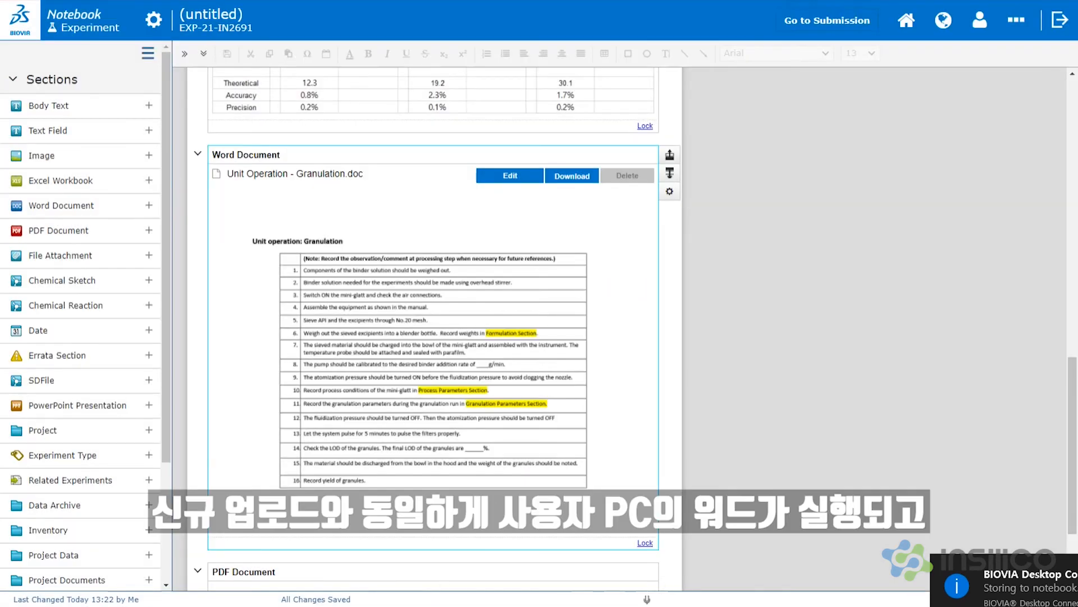
scroll(480, 403, down, 2)
scroll(486, 396, up, 1)
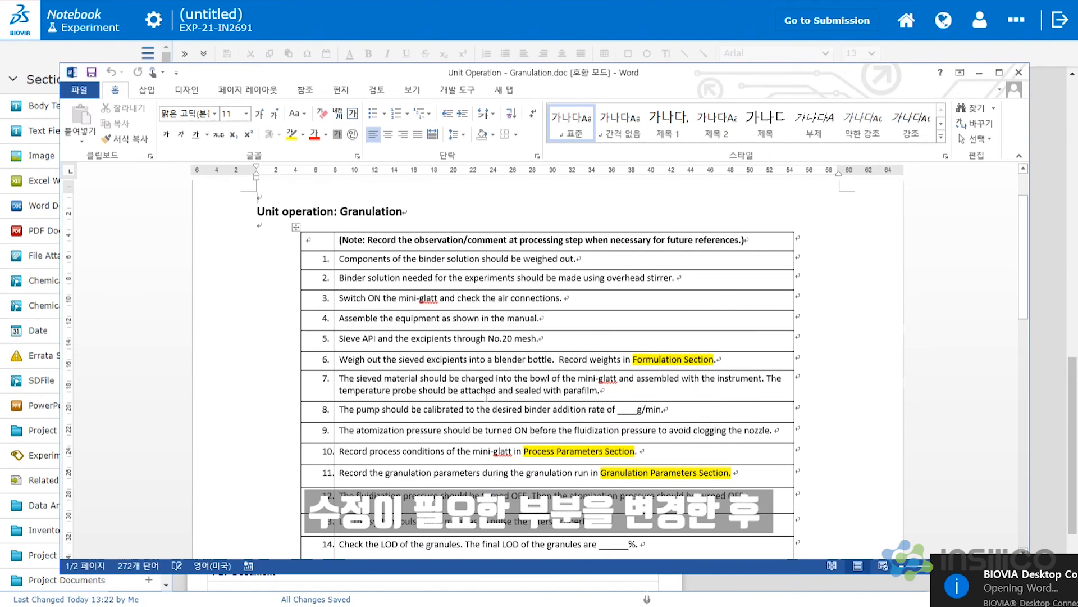
drag(562, 260, 339, 259)
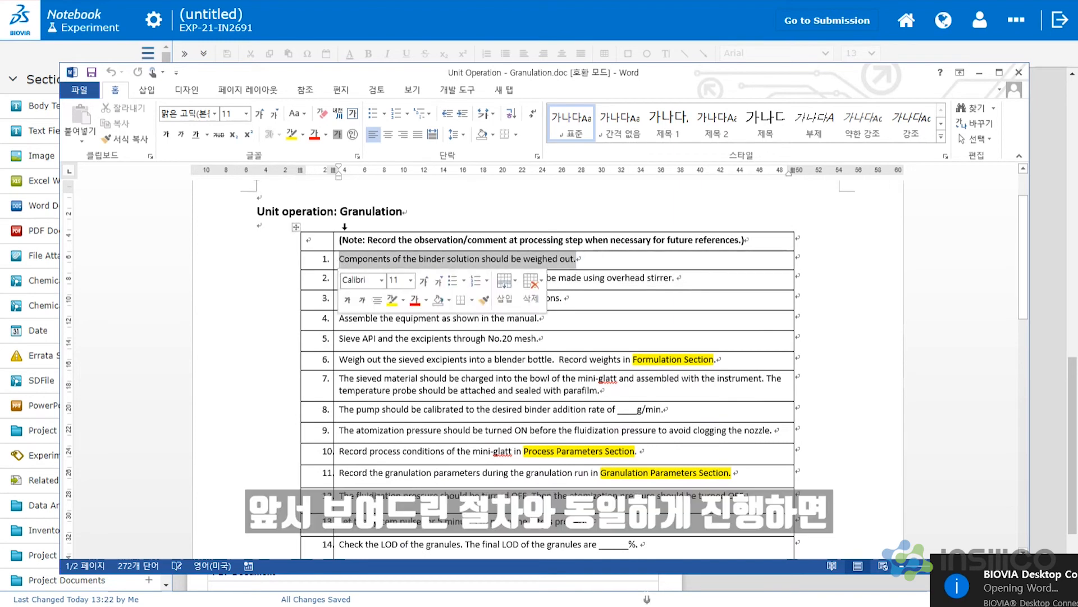
click(292, 137)
Close Word with the changes saved and display Page 1 of the edited document in the section.
click(1018, 72)
key(Return)
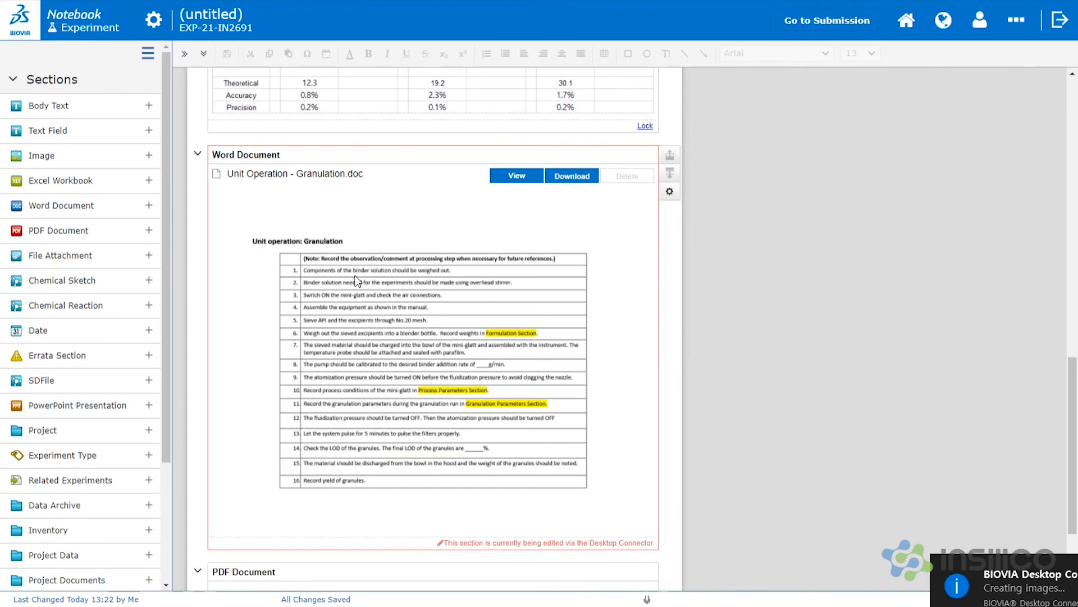
click(426, 275)
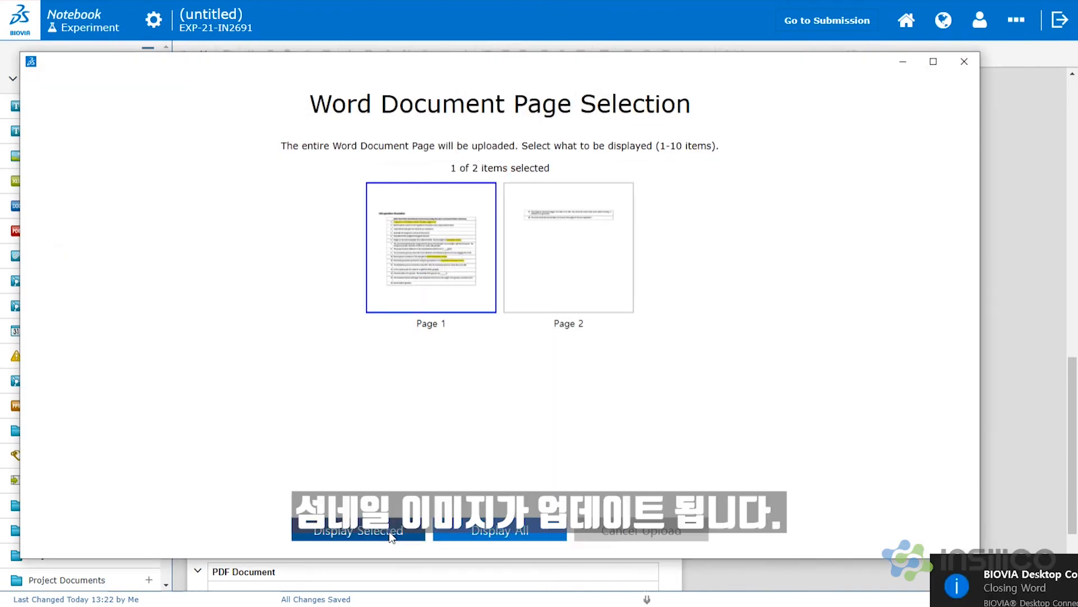
click(392, 534)
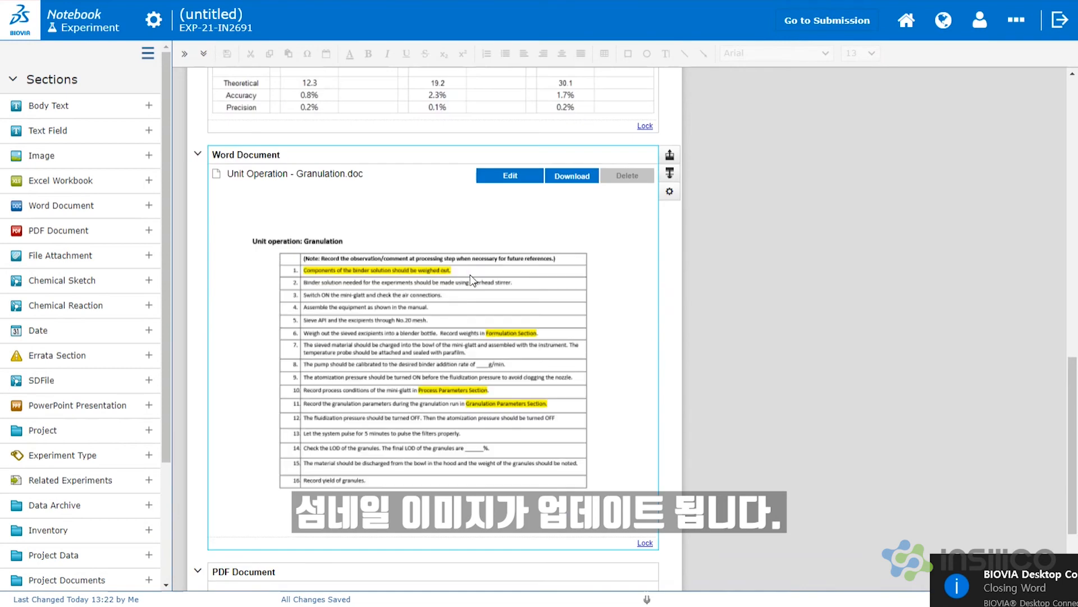
Upload TM-011 - HPLC Assay.pdf into the PDF Document section.
scroll(614, 351, down, 5)
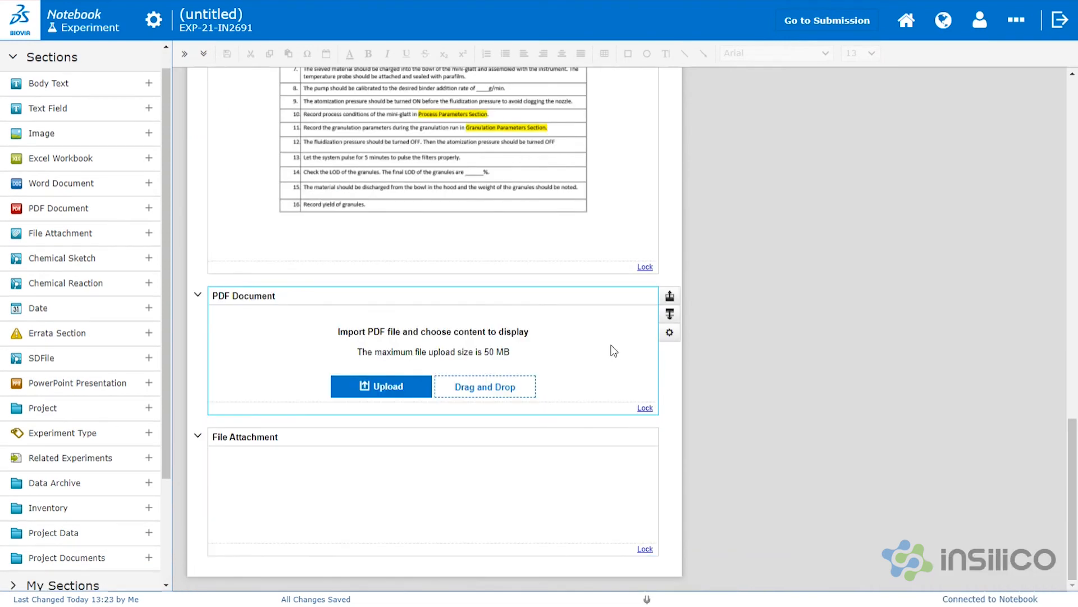
click(397, 400)
click(245, 62)
click(366, 314)
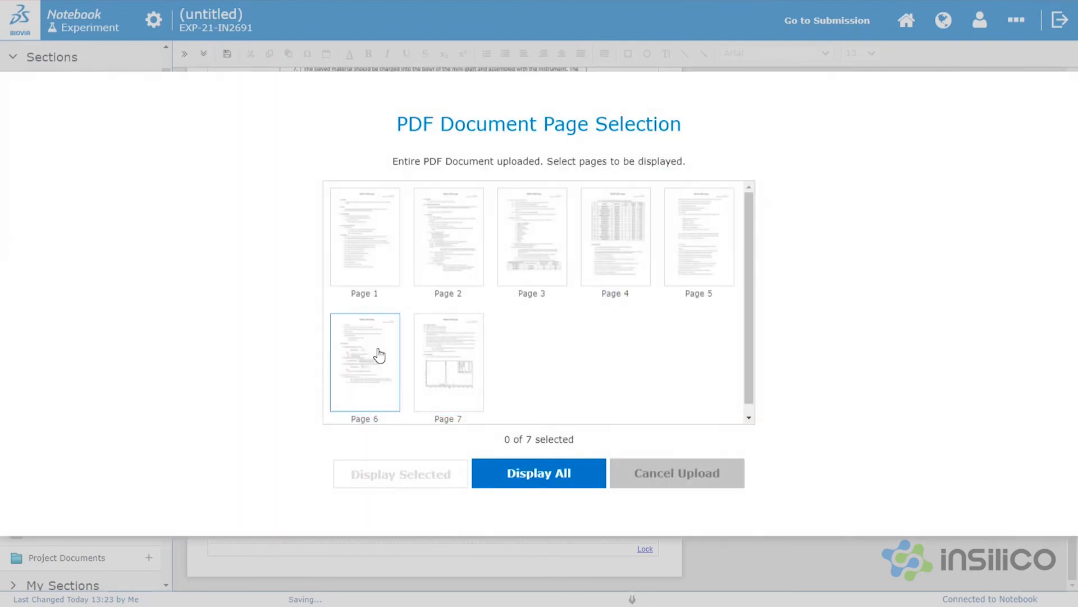
Choose Page 4 and Page 7 of the PDF as the pages to display.
click(613, 256)
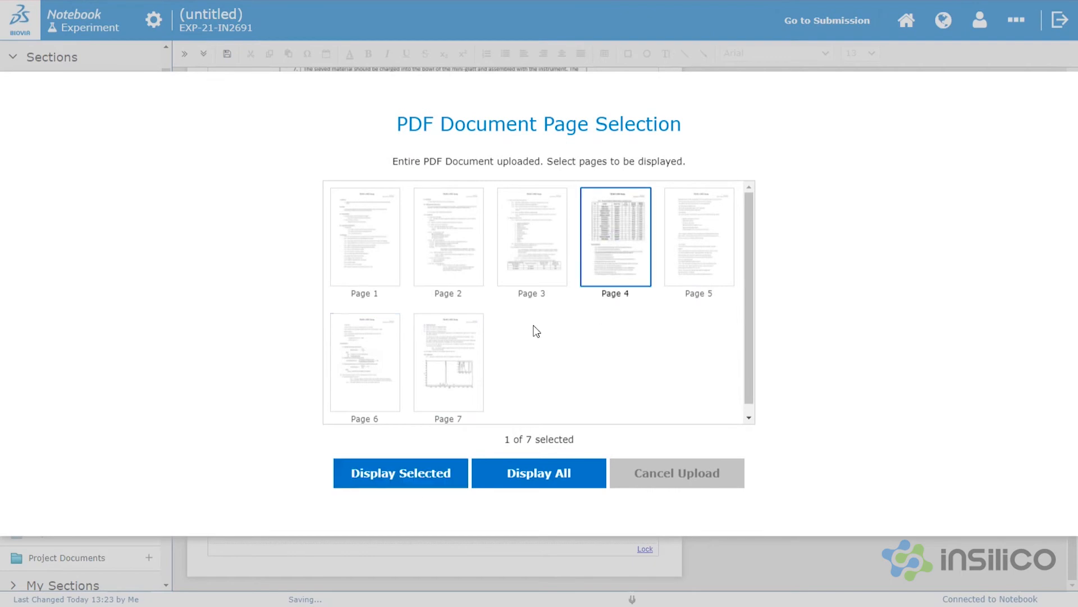
click(454, 345)
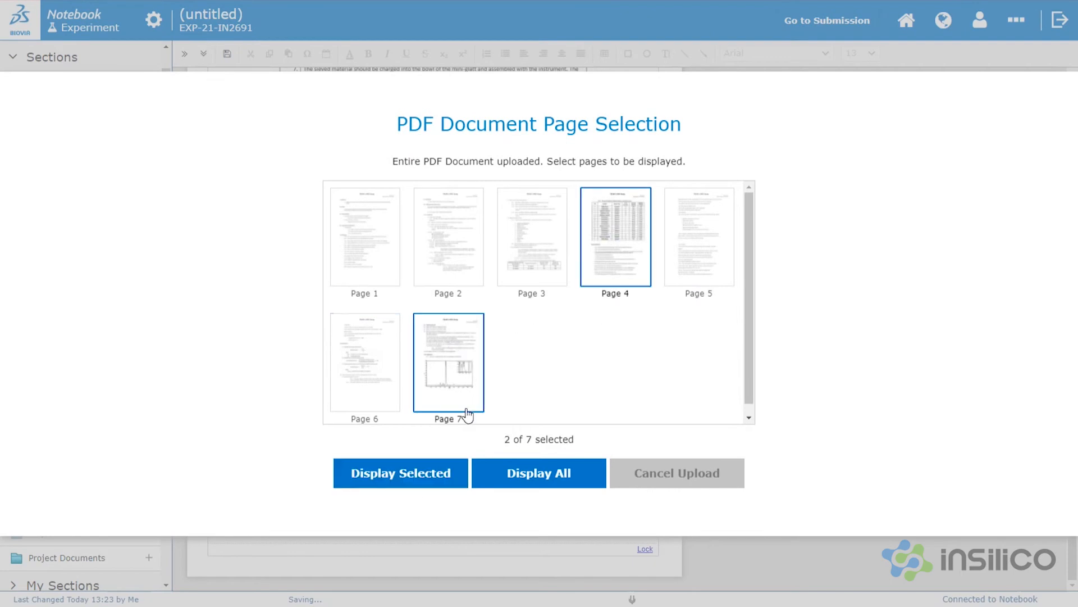
click(437, 485)
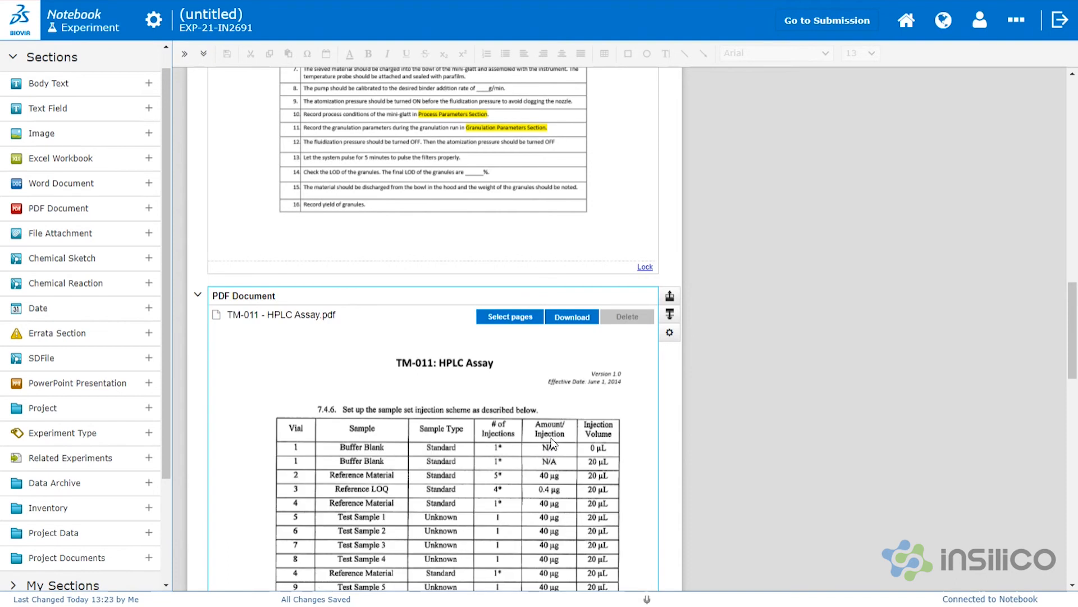
Reselect the displayed pages of the HPLC Assay PDF, choosing Page 1, Page 4 and Page 7.
scroll(551, 435, down, 18)
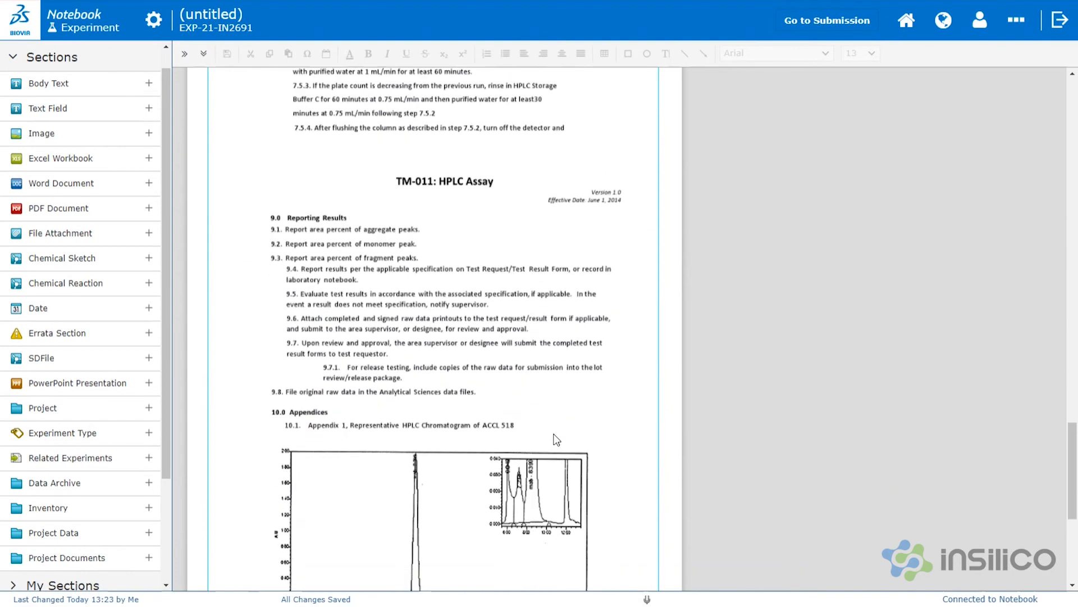
scroll(556, 437, up, 9)
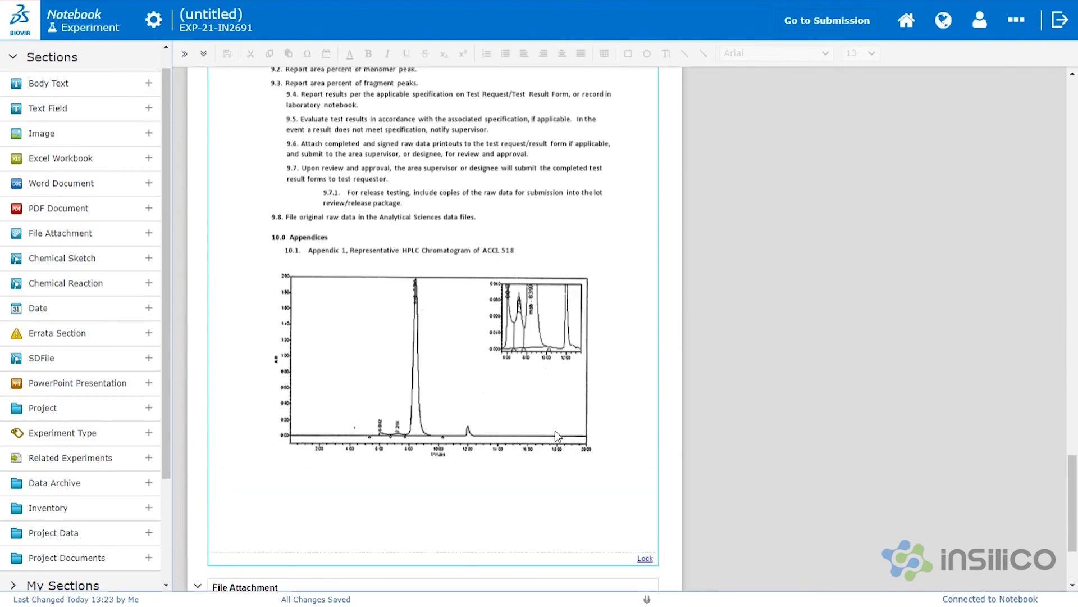
scroll(556, 432, up, 8)
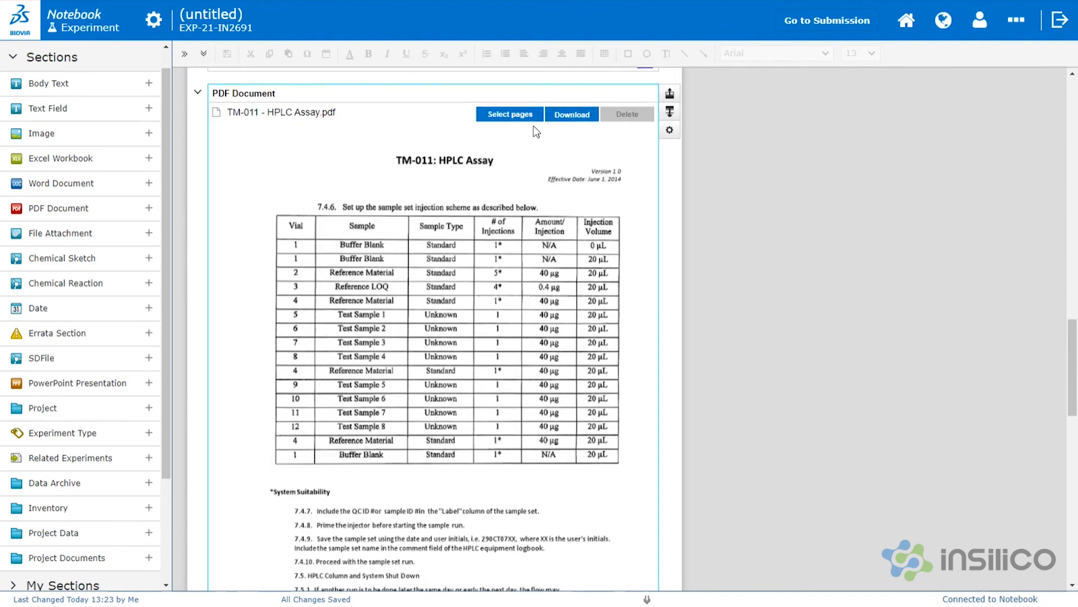
click(518, 114)
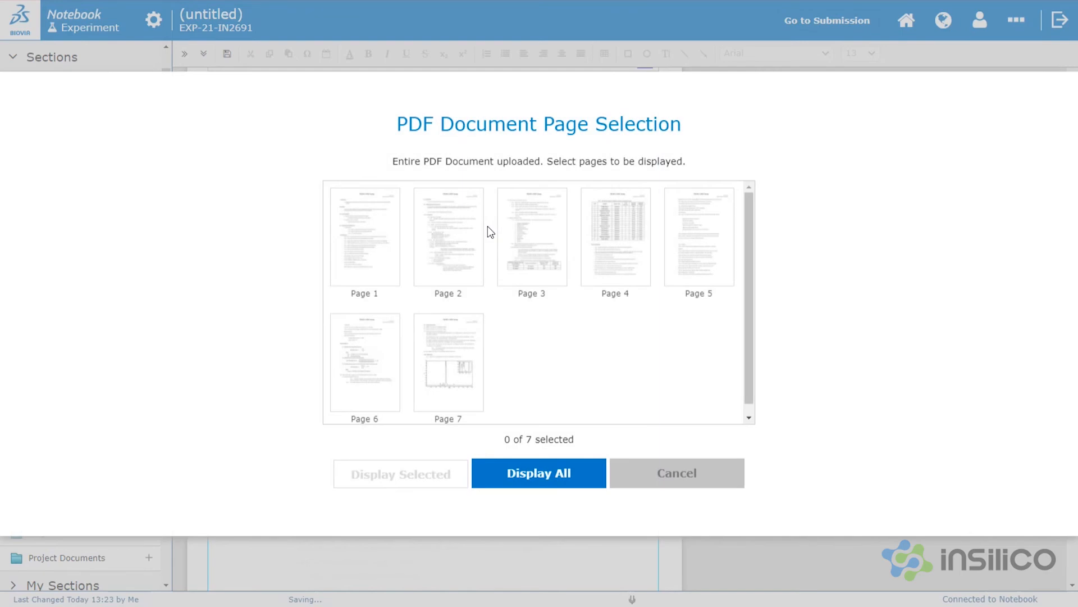
click(378, 238)
click(613, 243)
click(435, 359)
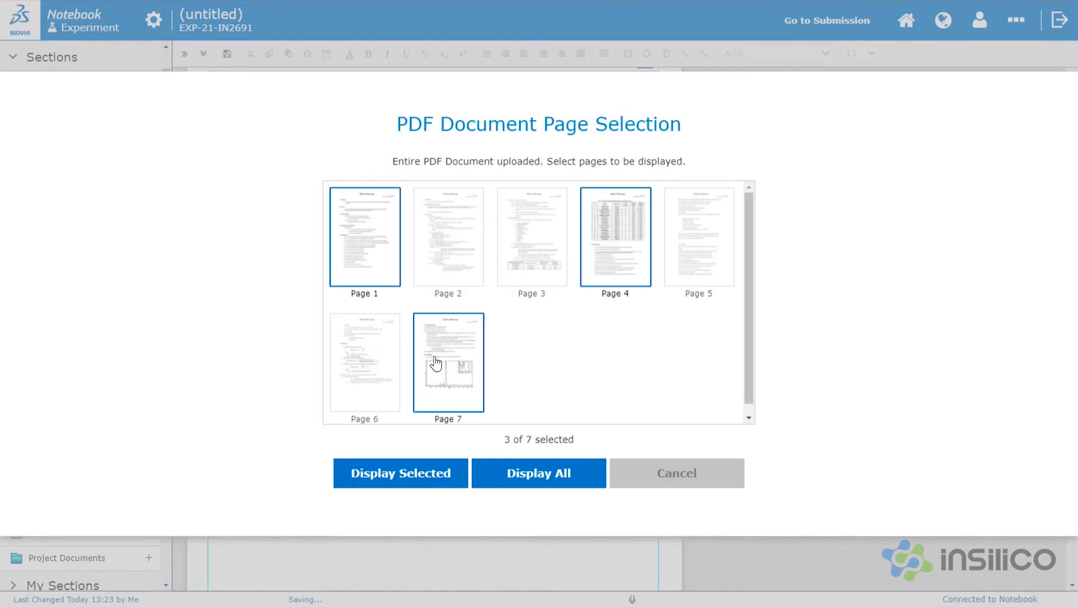
click(442, 482)
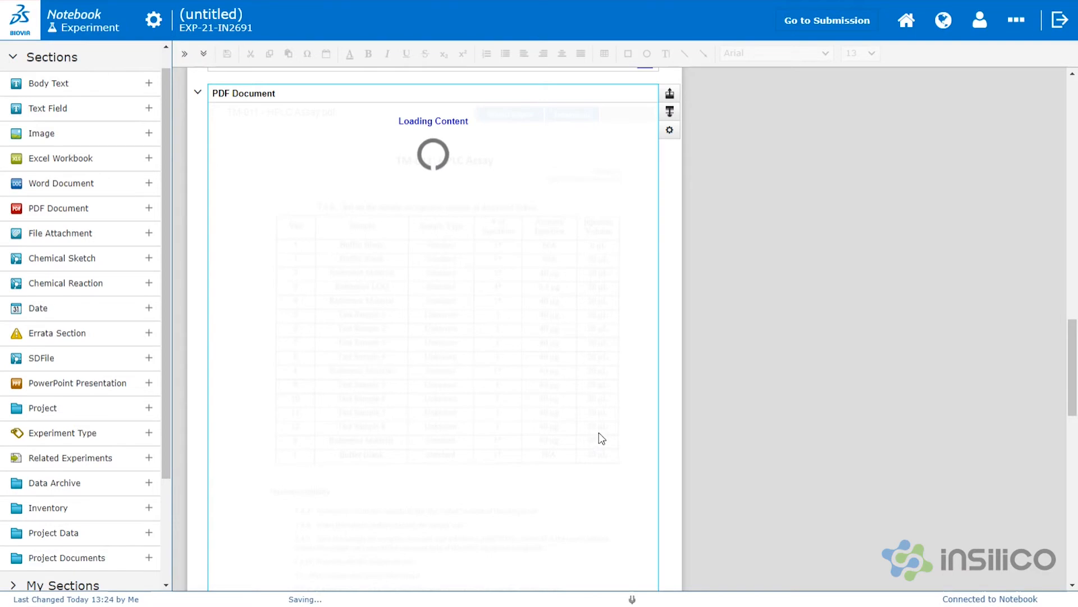
Upload Offline Data-1.csv, Offline Data-2.csv and Offline Data-3.csv from the Raw Data folder into the File Attachment section.
scroll(623, 429, down, 15)
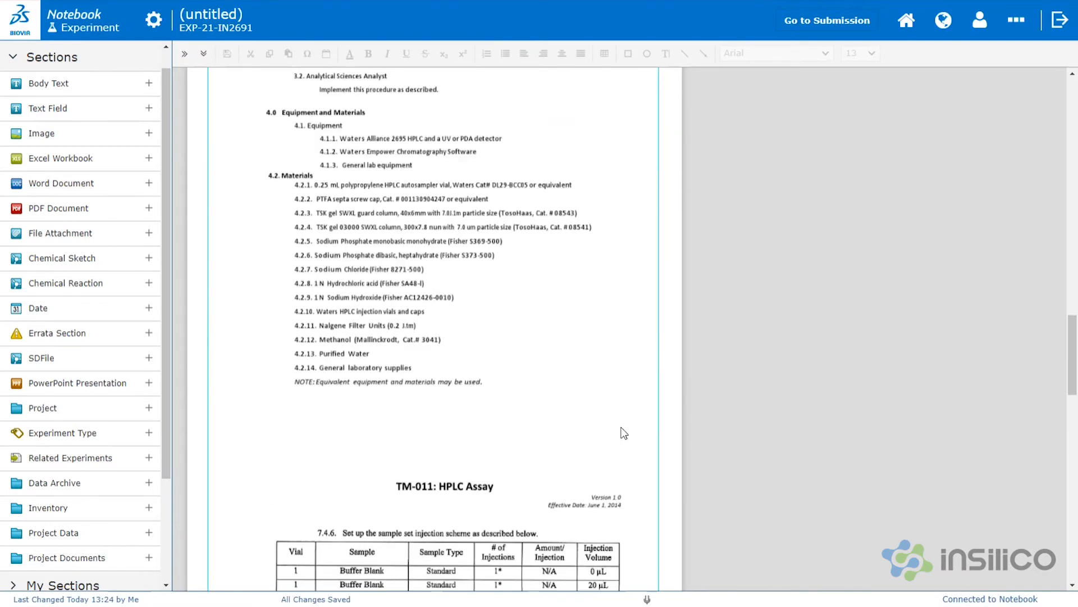
scroll(619, 419, down, 10)
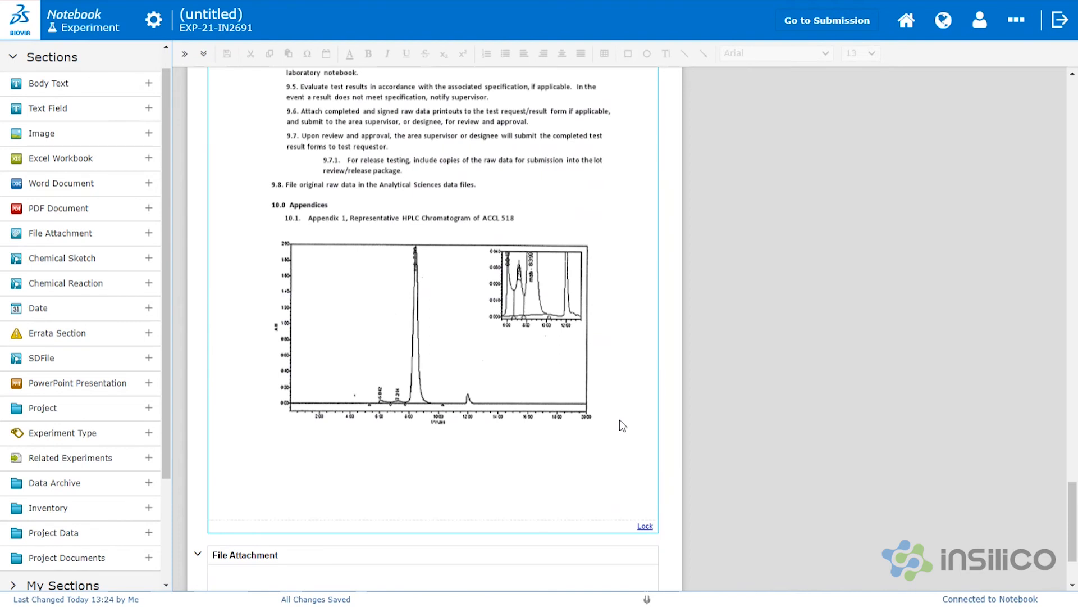
scroll(623, 426, down, 2)
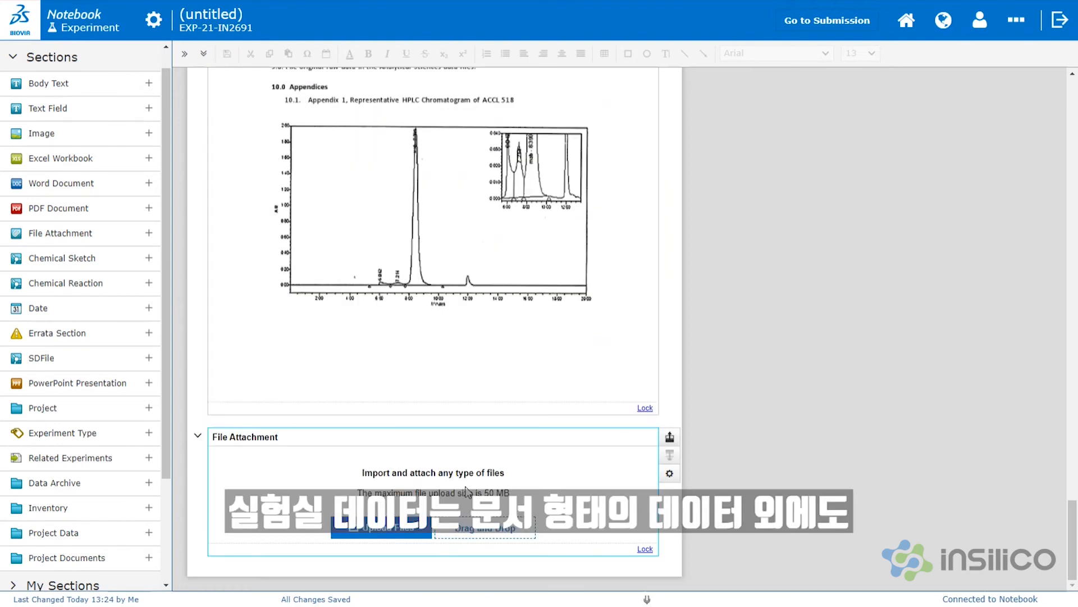
click(398, 528)
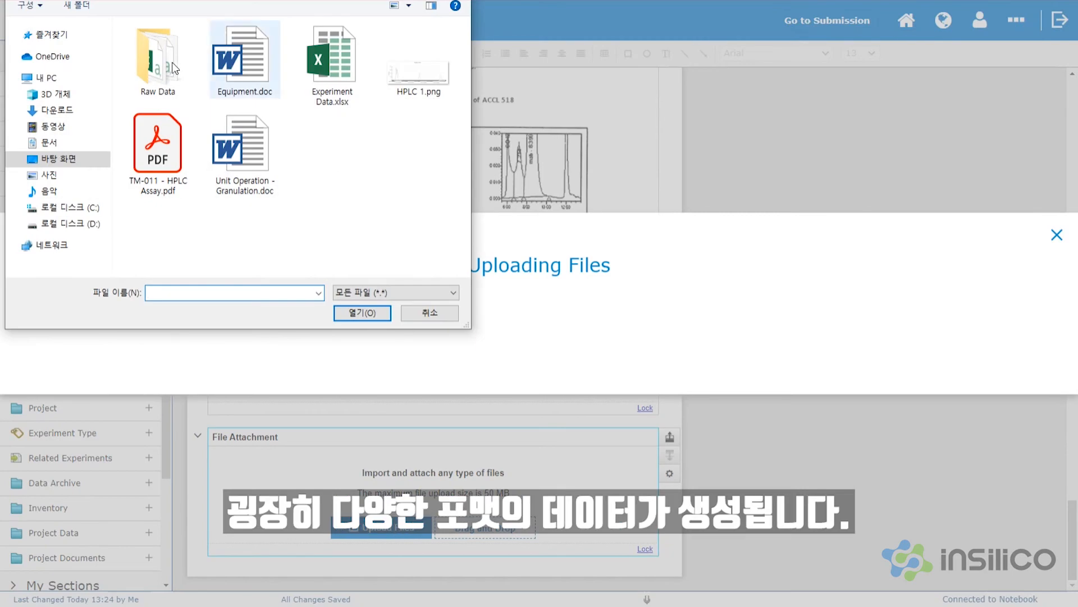
double_click(164, 63)
drag(241, 96, 174, 52)
click(160, 44)
drag(227, 117, 151, 24)
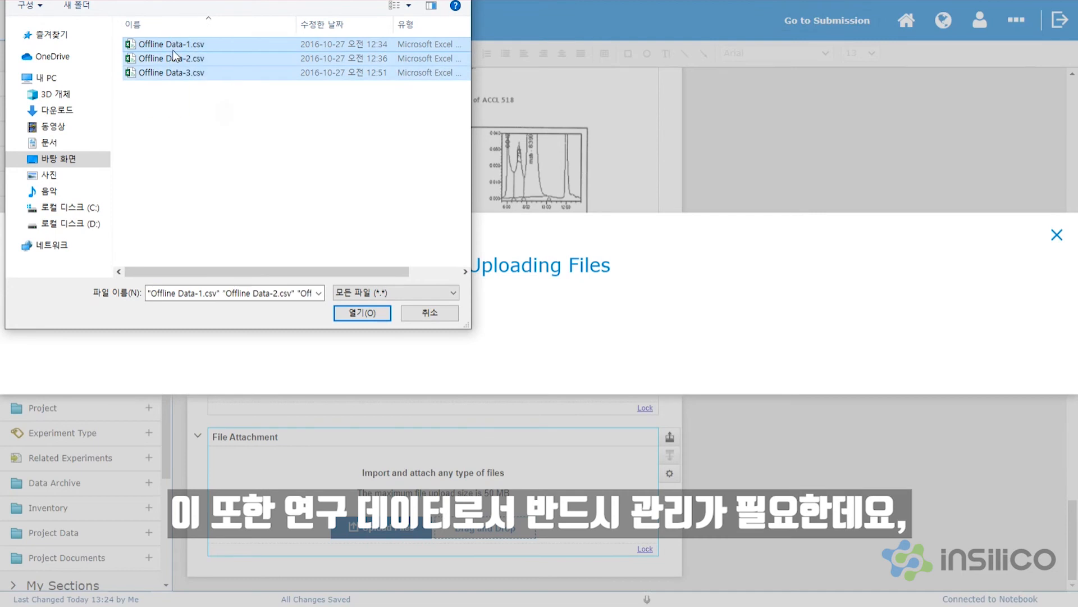
click(357, 314)
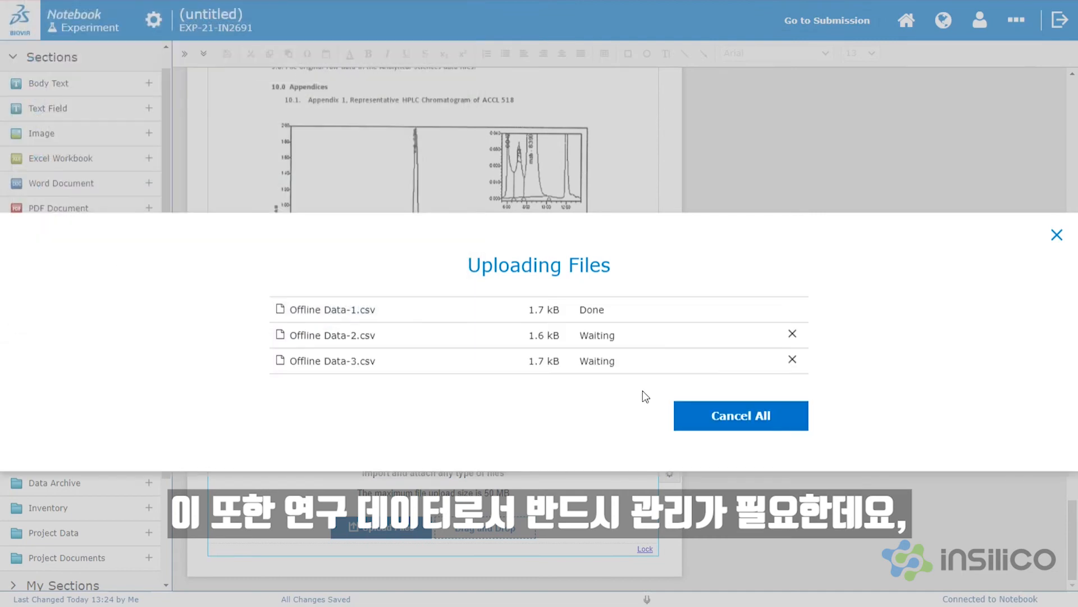
click(697, 426)
Download the attached Offline Data-1.csv and open it in Excel.
scroll(528, 493, down, 2)
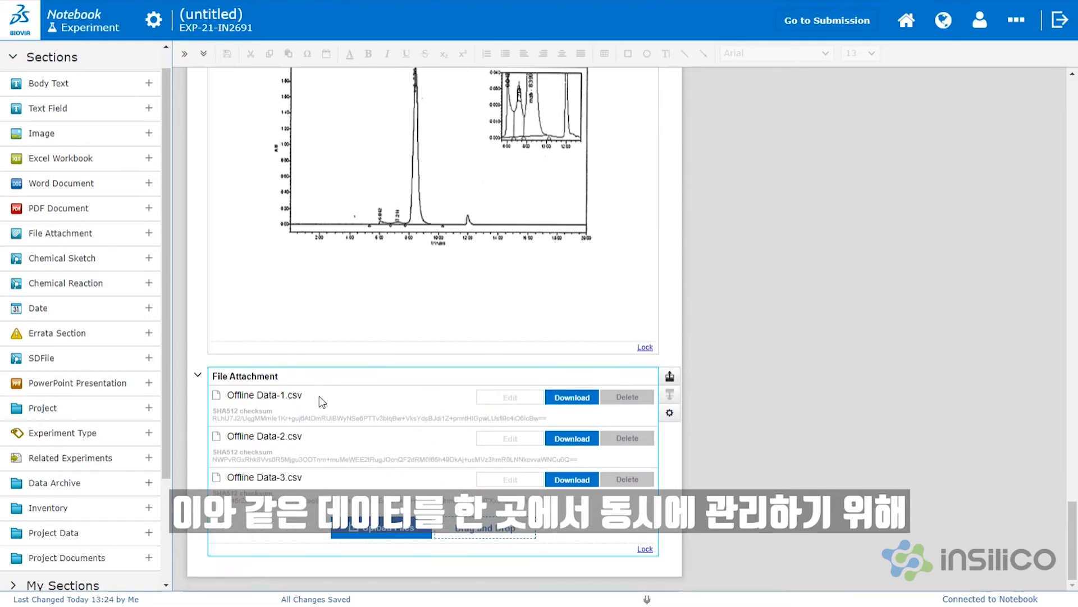
click(576, 398)
click(82, 589)
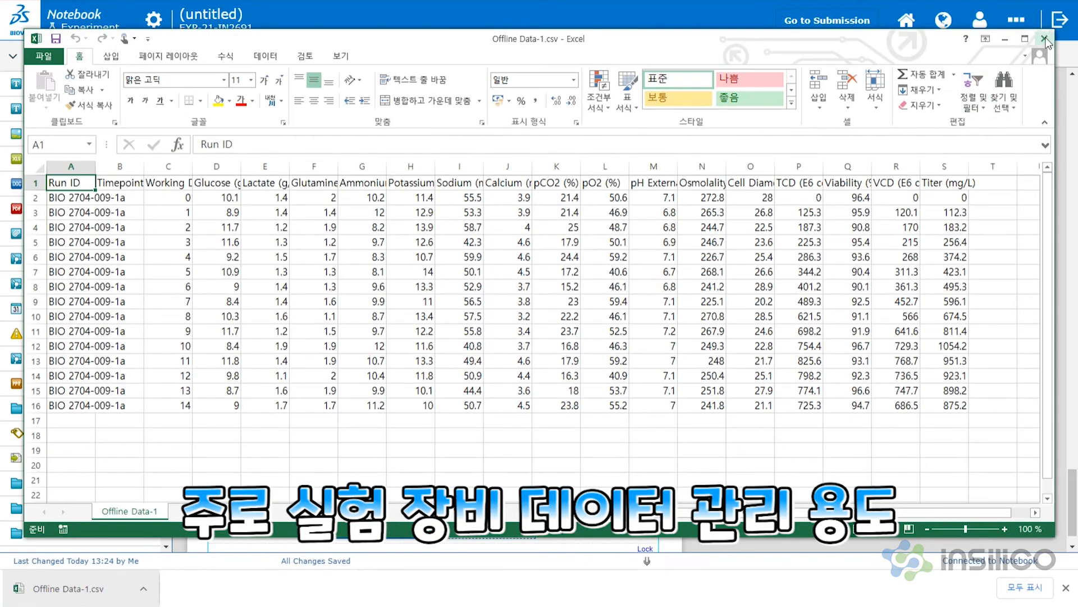
Close the Offline Data-1.csv workbook in Excel.
click(1045, 39)
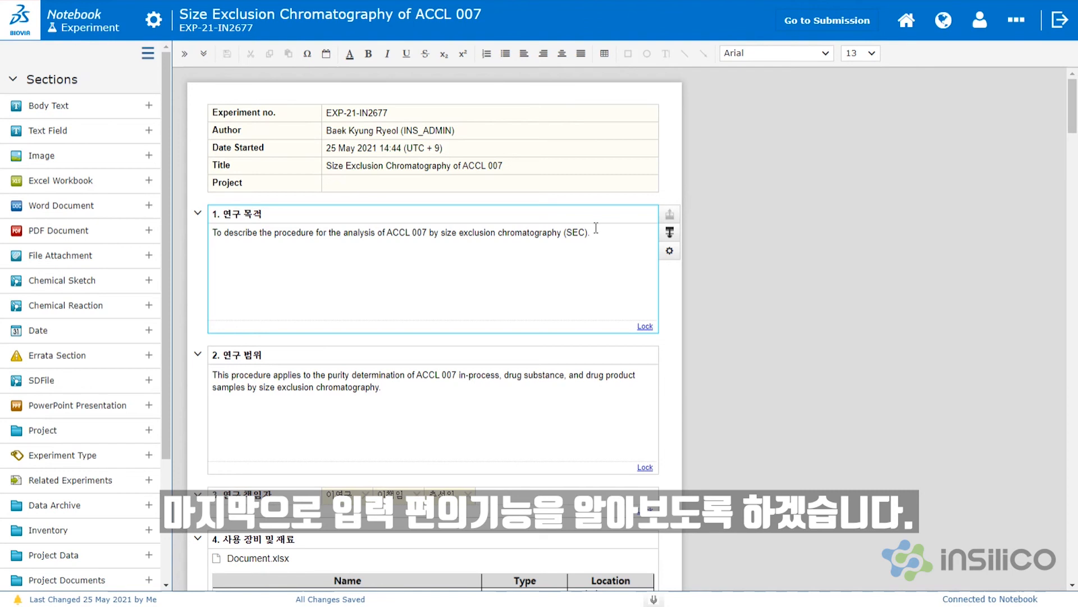
Delete the body text of section "1. 연구 목적" in the Size Exclusion Chromatography of ACCL 007 experiment.
click(669, 252)
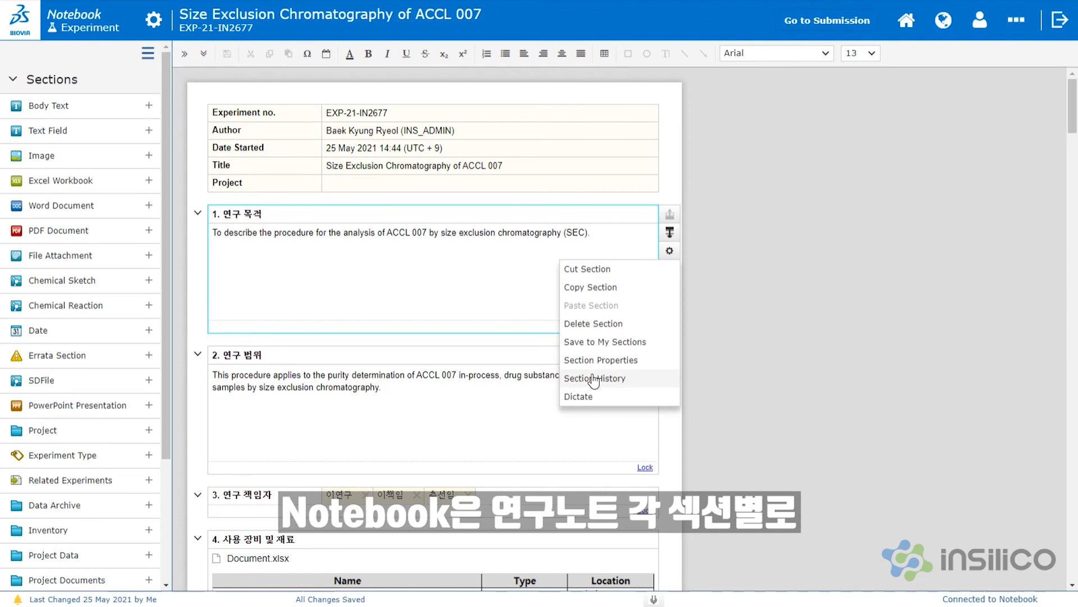
click(414, 264)
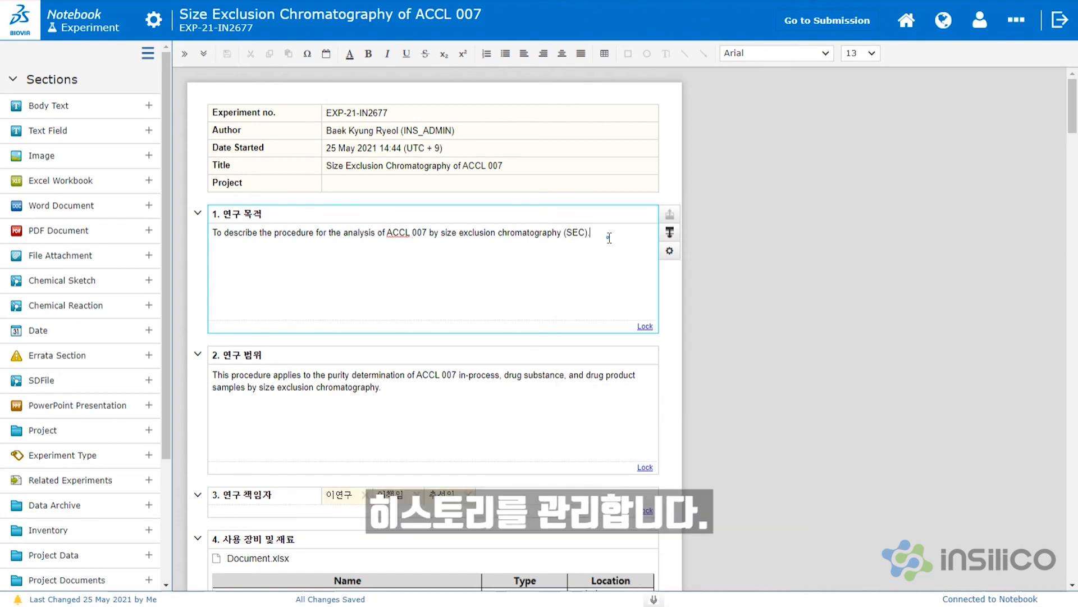
drag(609, 237, 169, 248)
key(BackSpace)
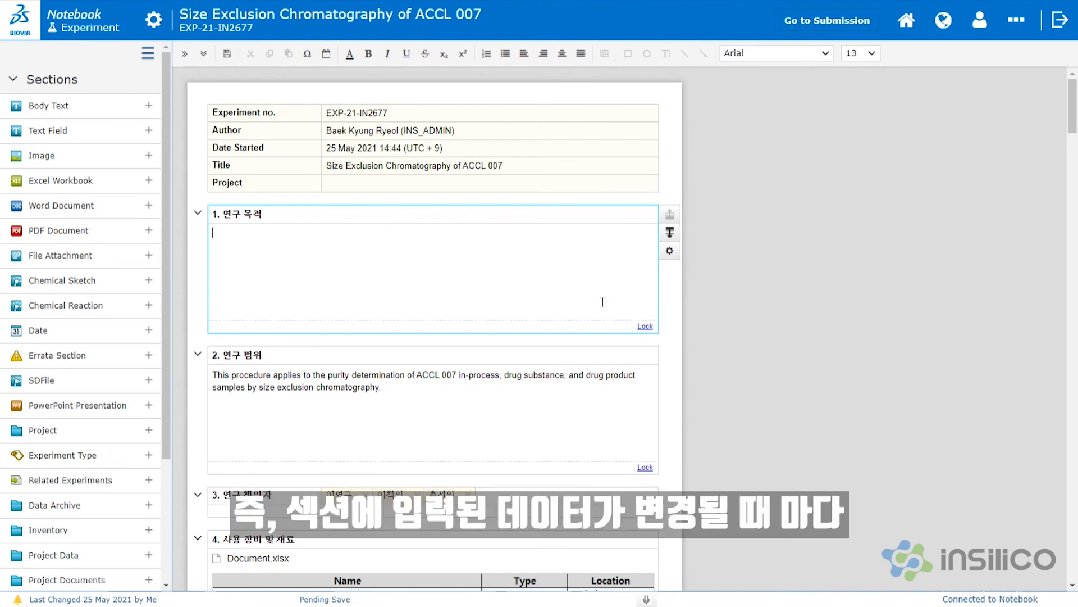
Revert section "1. 연구 목적" to its 25 May 2021 14:44:08 version from the section history.
click(670, 251)
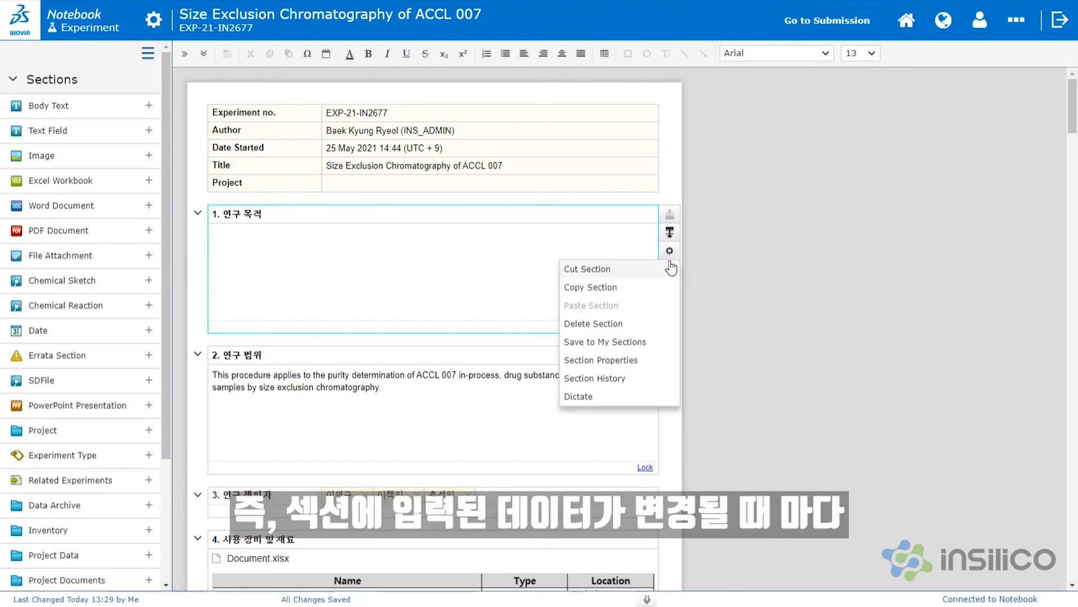
click(622, 379)
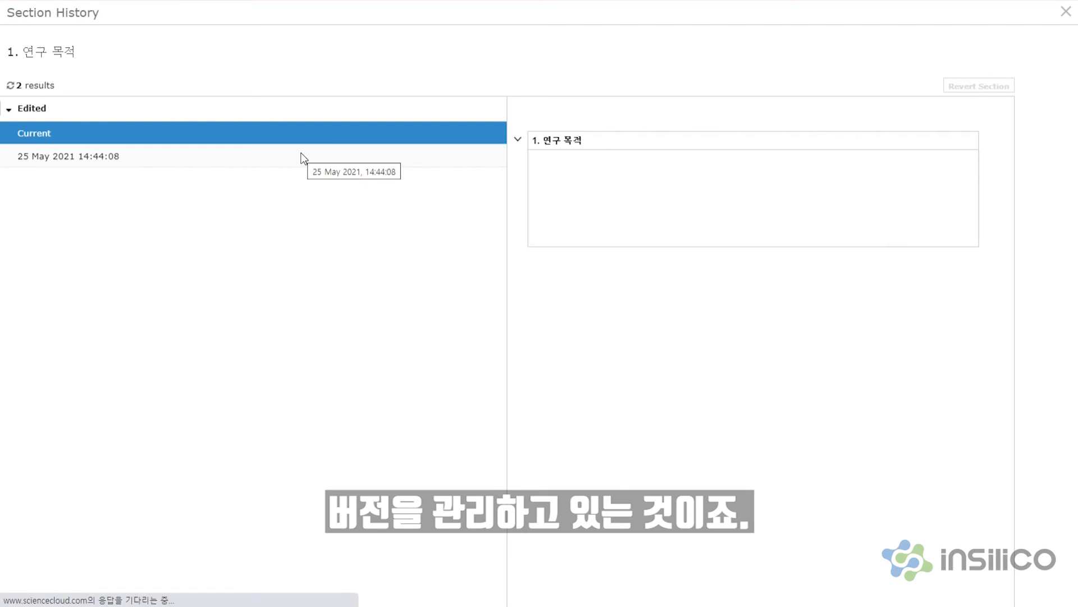
click(303, 158)
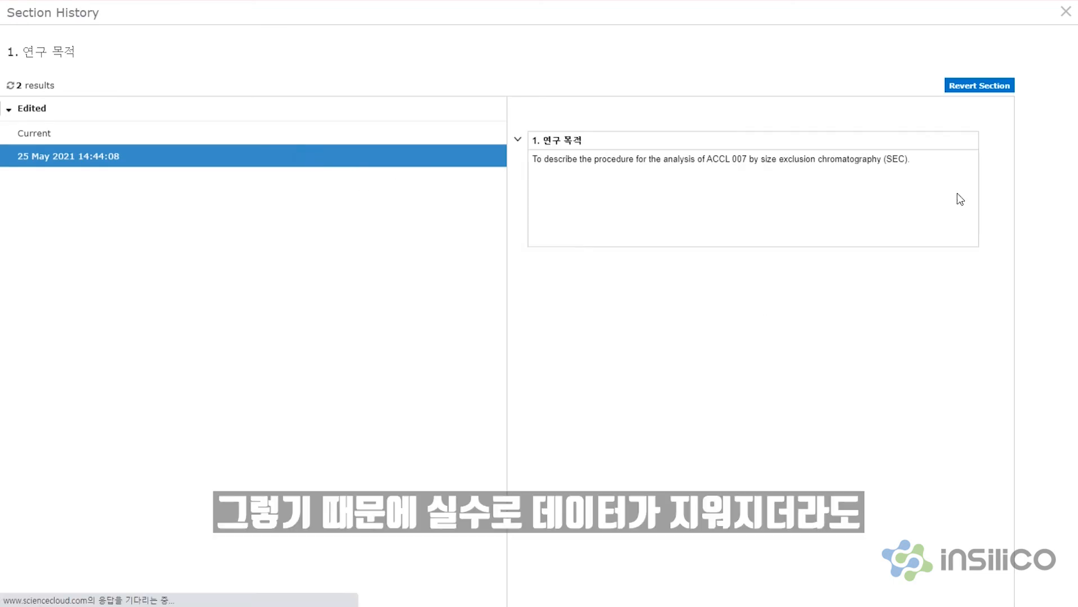
click(982, 87)
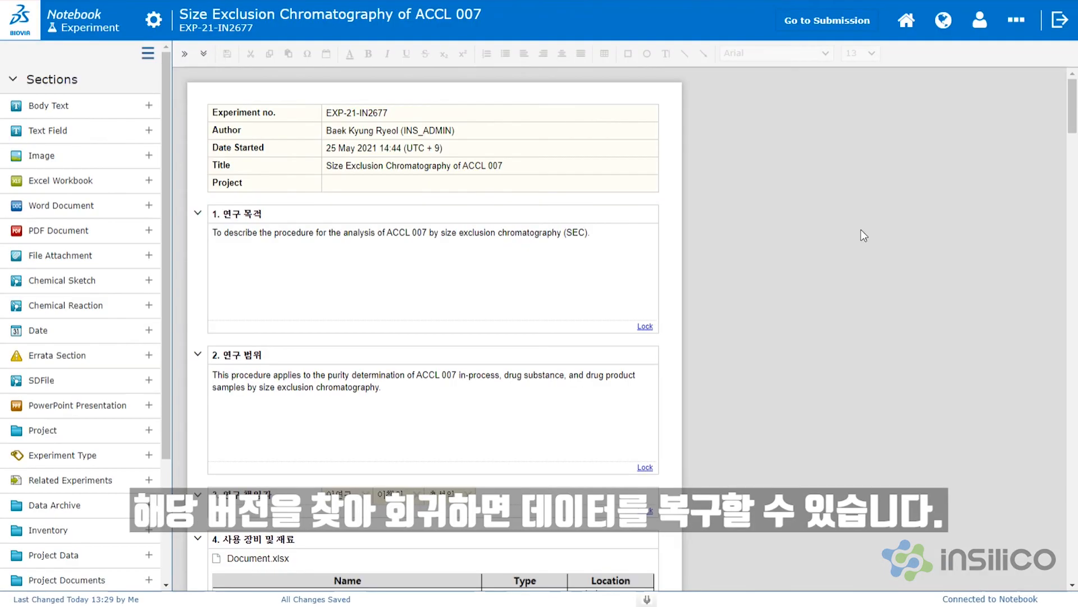
Copy section "1. 연구 목적" and paste it into the untitled experiment EXP-21-IN2695.
click(553, 282)
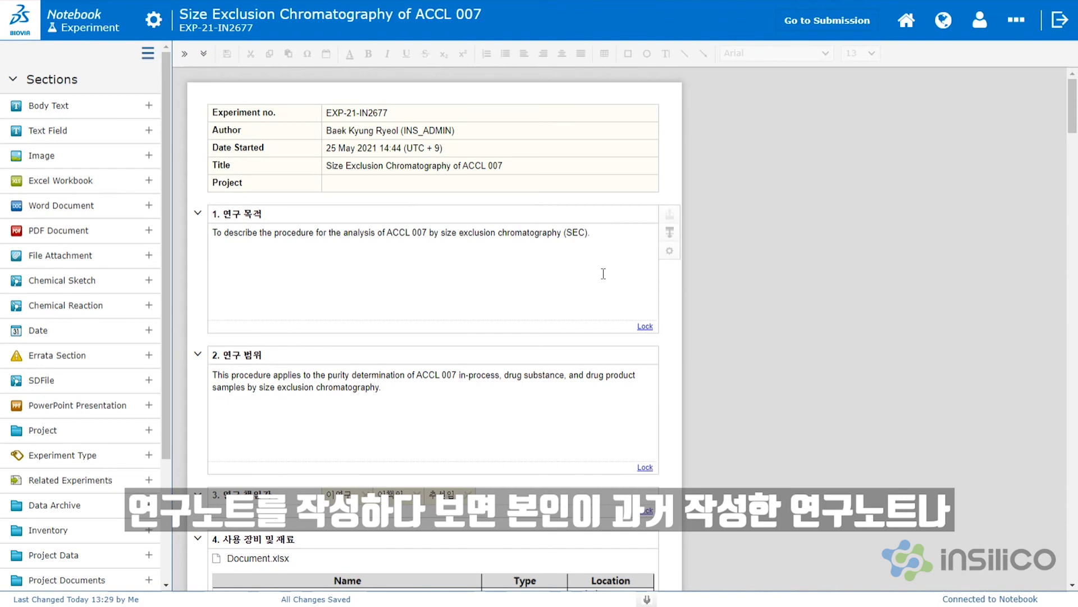
click(627, 274)
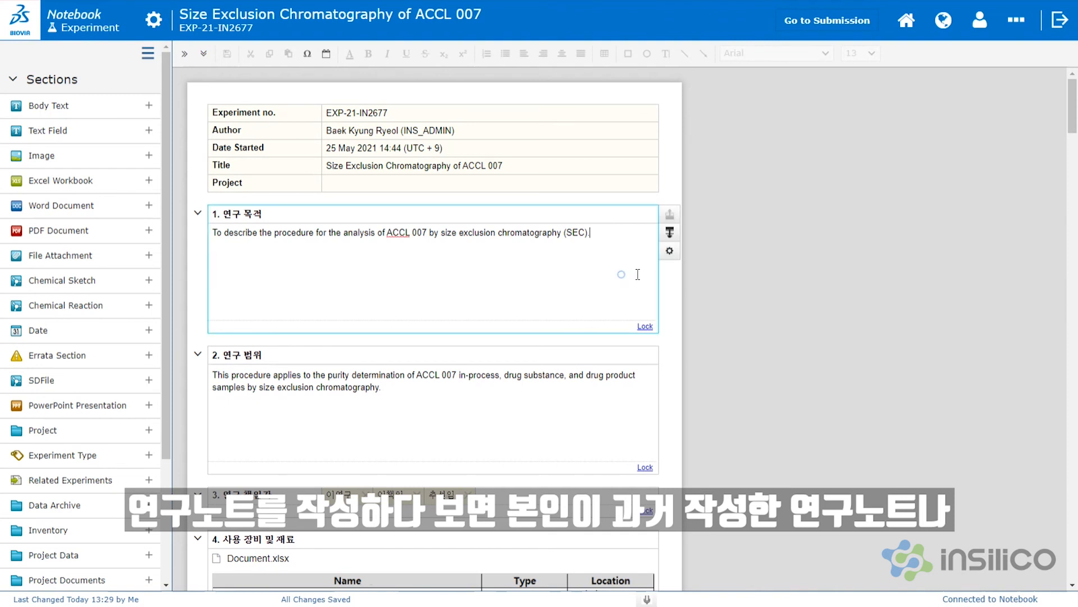
click(669, 251)
click(600, 292)
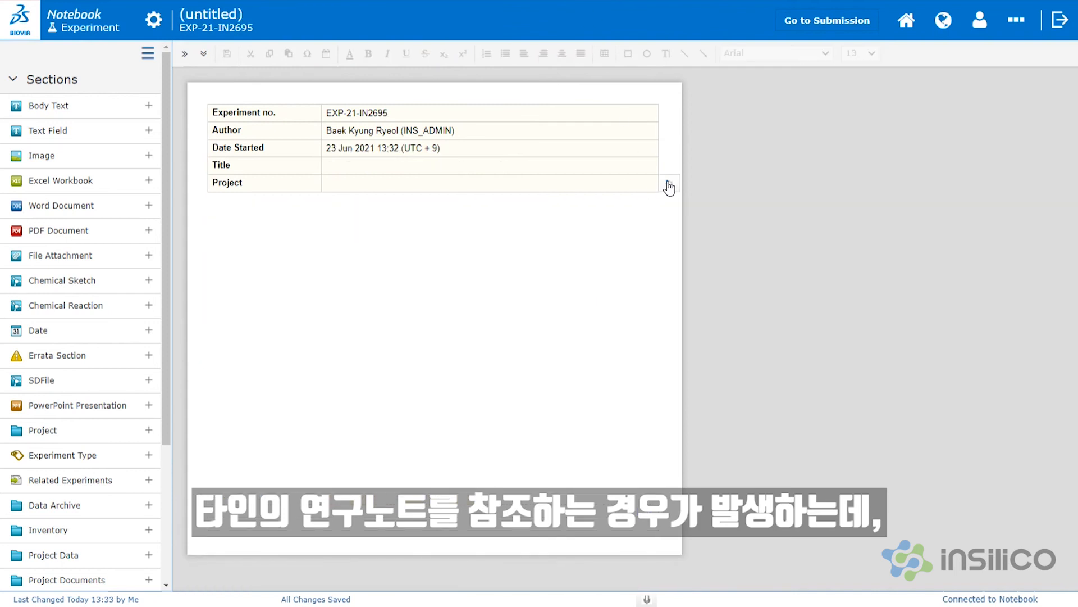
click(668, 186)
click(625, 241)
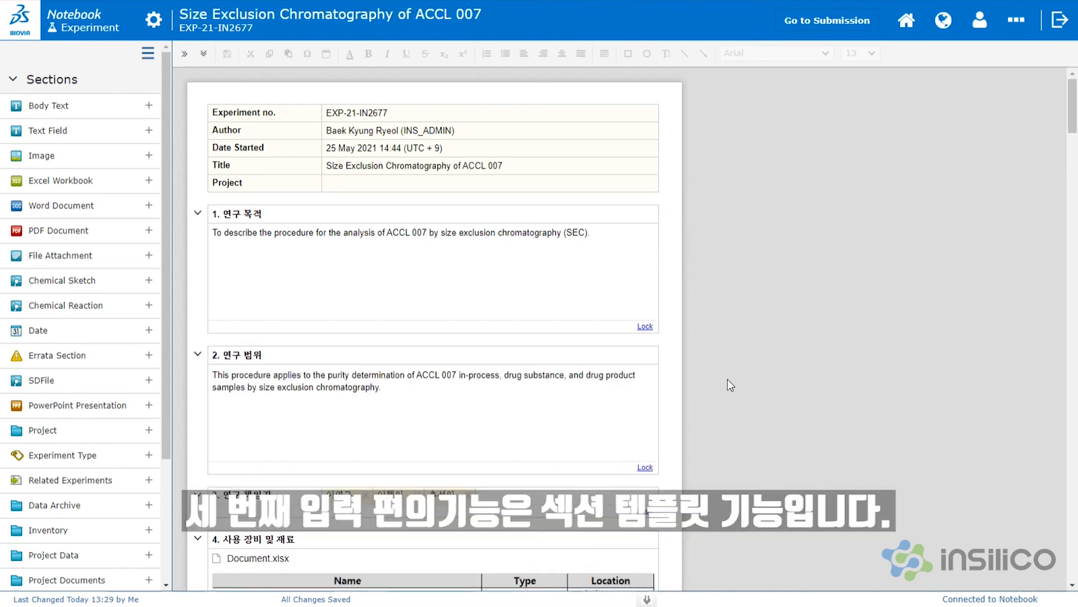
Save the Excel section "4. 사용 장비 및 재료" of the Size Exclusion Chromatography experiment to My Sections as a reusable template.
scroll(729, 385, down, 3)
scroll(733, 391, down, 3)
click(533, 205)
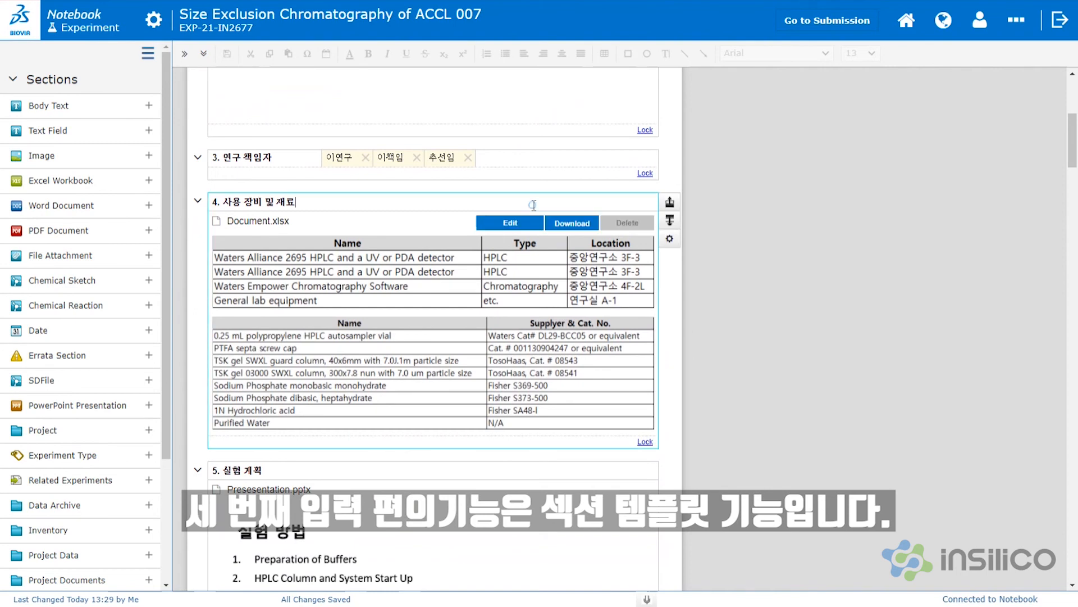
click(671, 241)
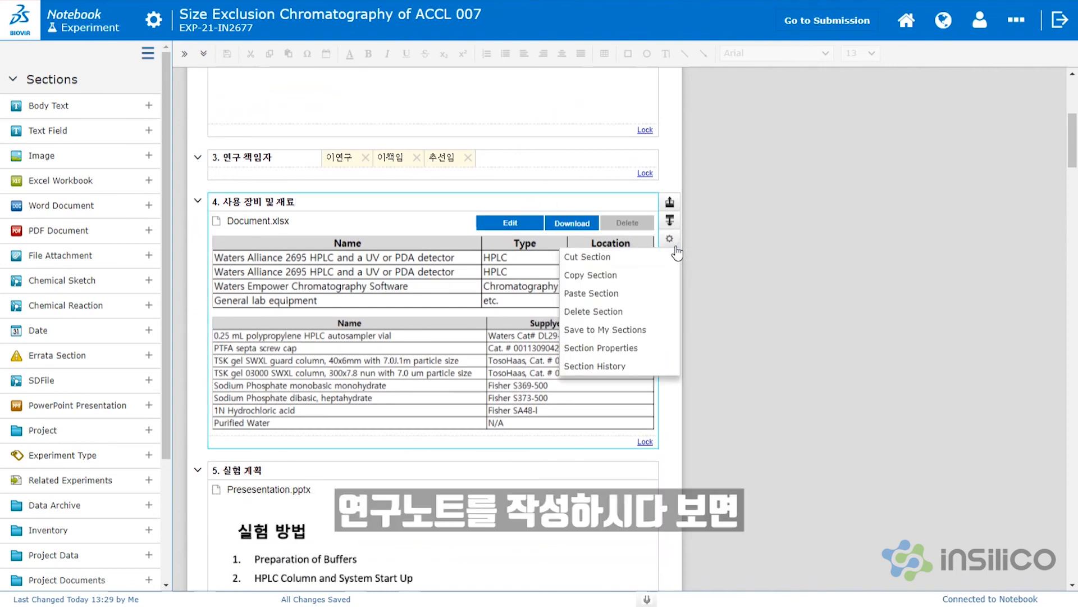
click(637, 330)
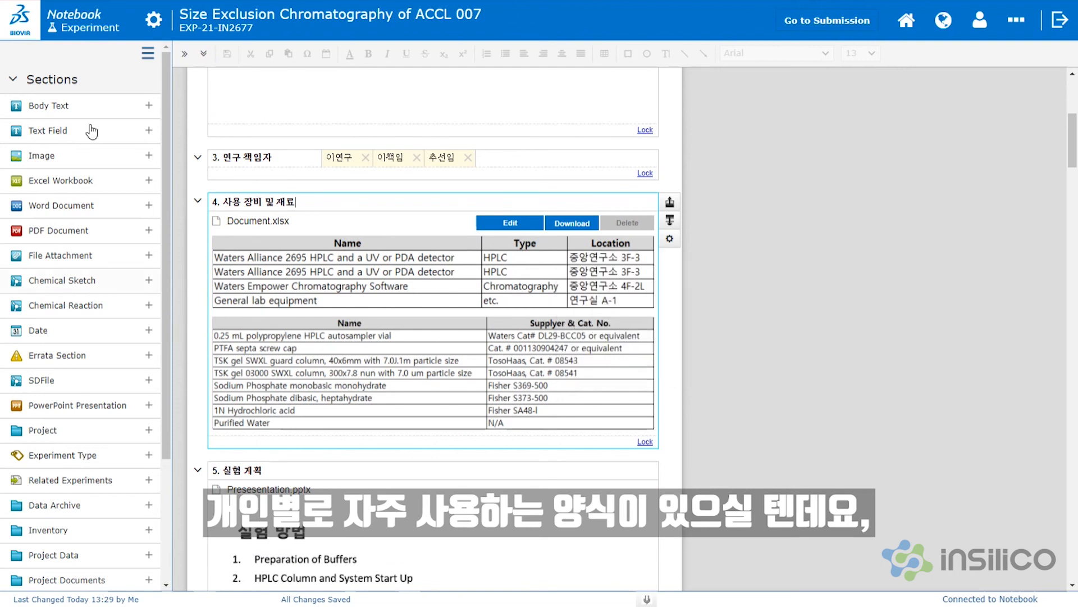
Rename the saved "4. 사용 장비 및 재료" template to "사용 장비 및 재료" and add it to the untitled experiment EXP-21-IN2695.
click(53, 80)
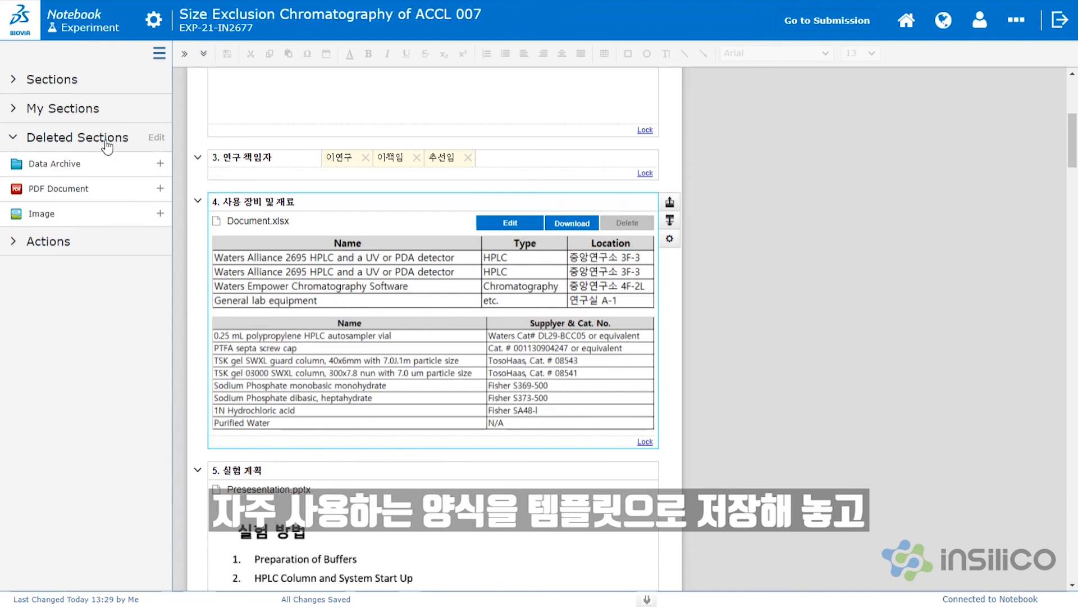
click(13, 109)
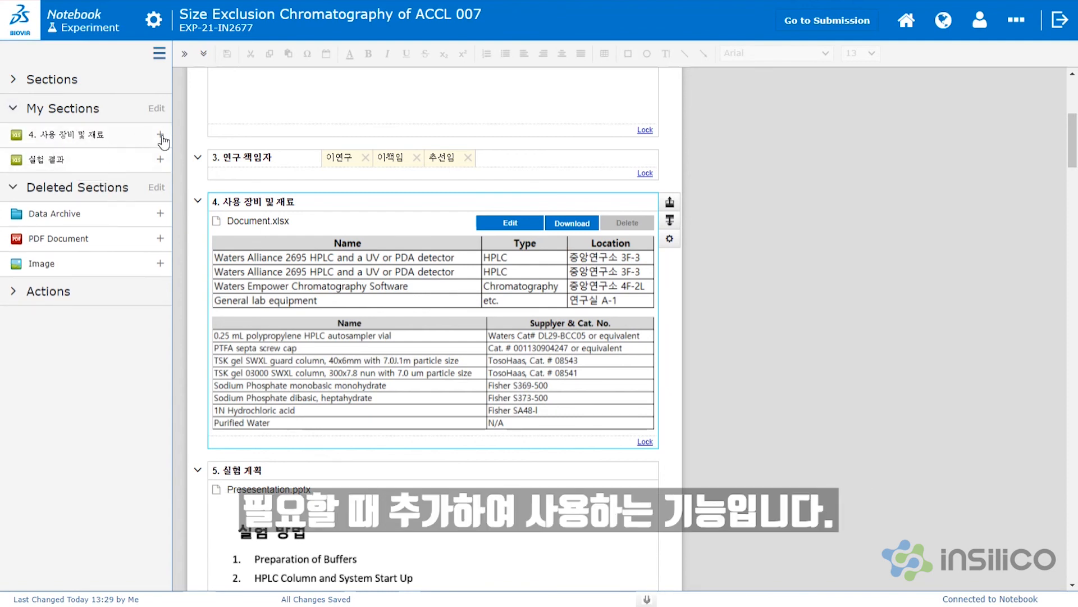
click(157, 109)
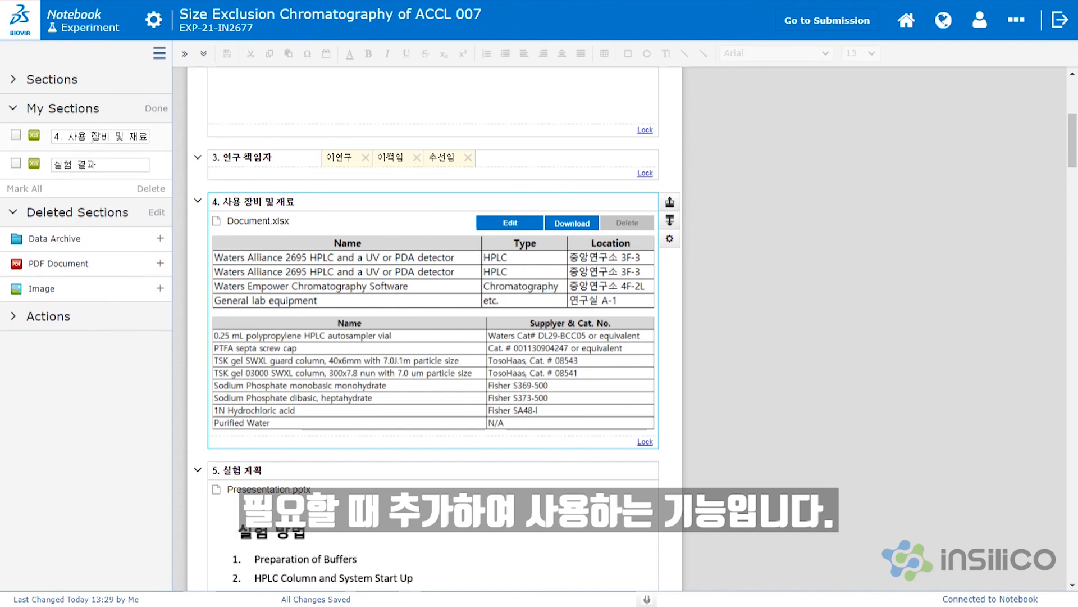
key(ctrl+a)
text(ㅅ용 장비)
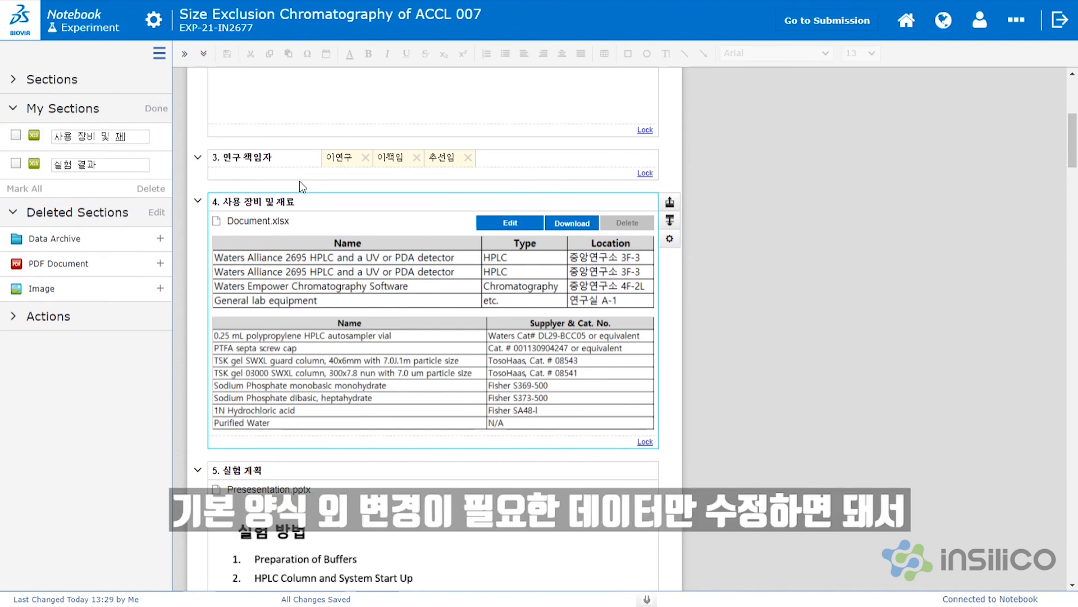
click(156, 109)
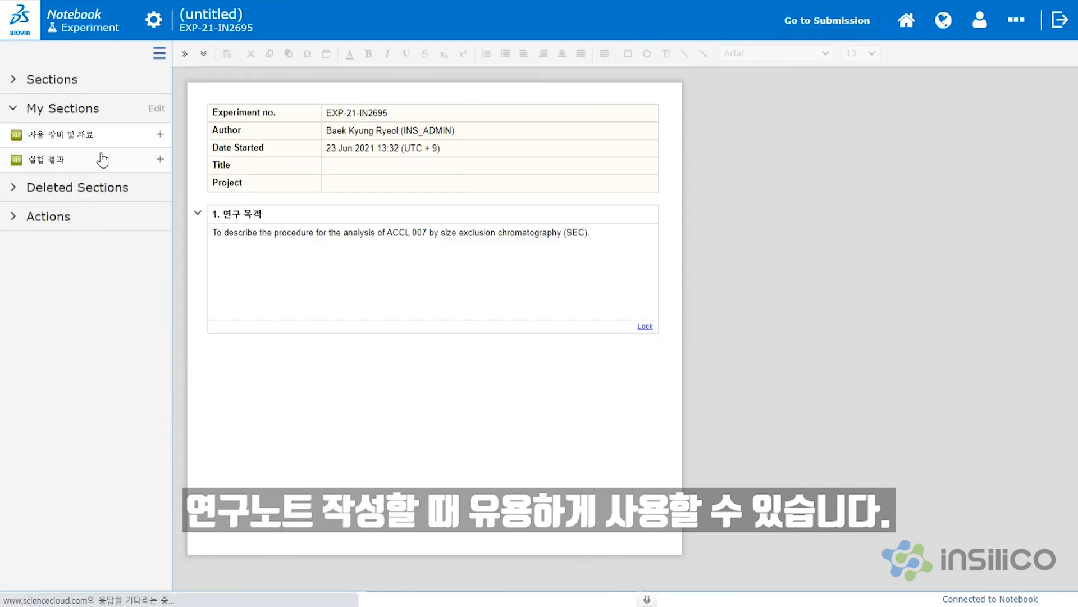
click(160, 135)
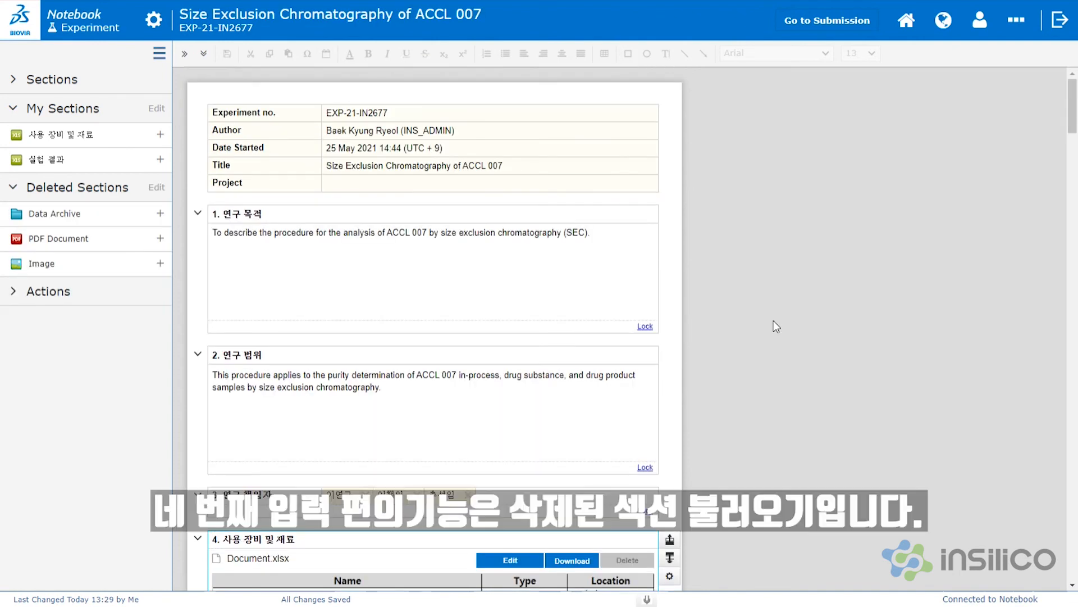
Delete the sections "5. 실험 계획", "6. 결과" and "이미지 첨부" from the Size Exclusion Chromatography of ACCL 007 experiment.
scroll(773, 324, down, 6)
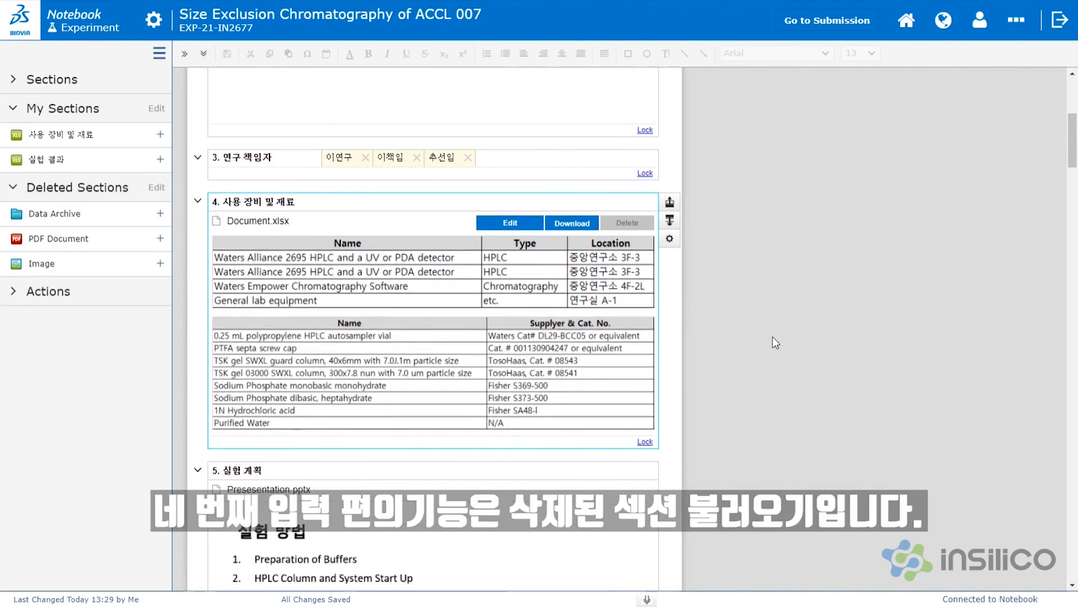
scroll(775, 342, down, 5)
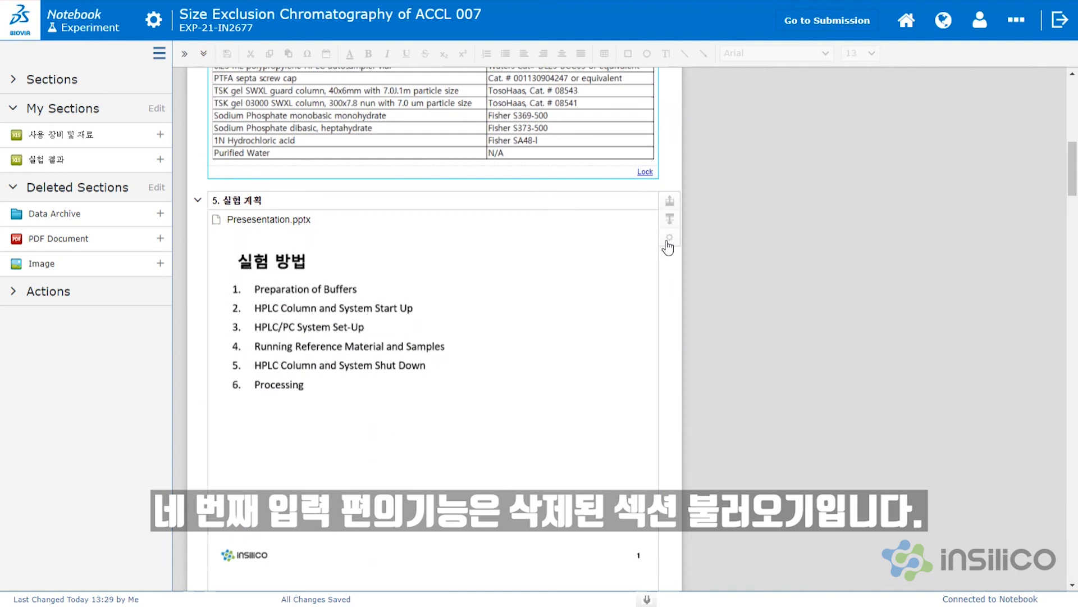
click(669, 241)
click(596, 309)
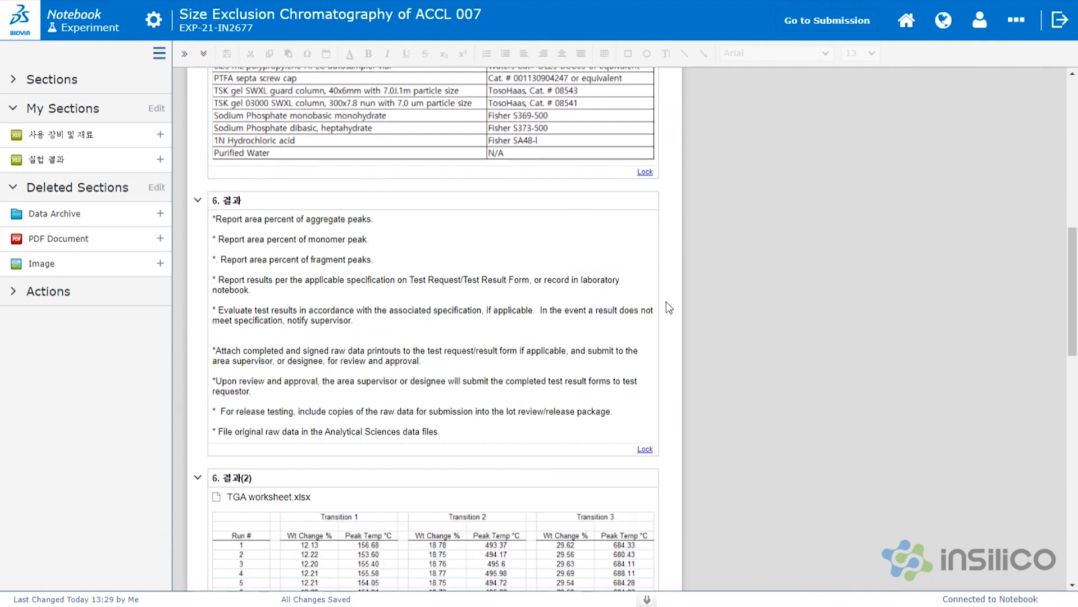
click(668, 235)
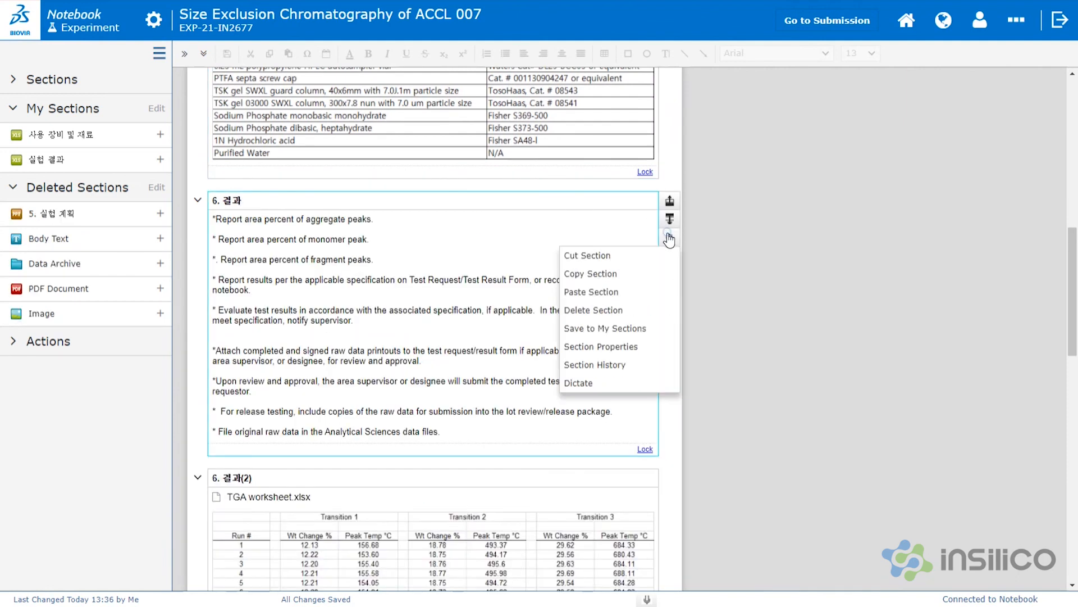
click(611, 310)
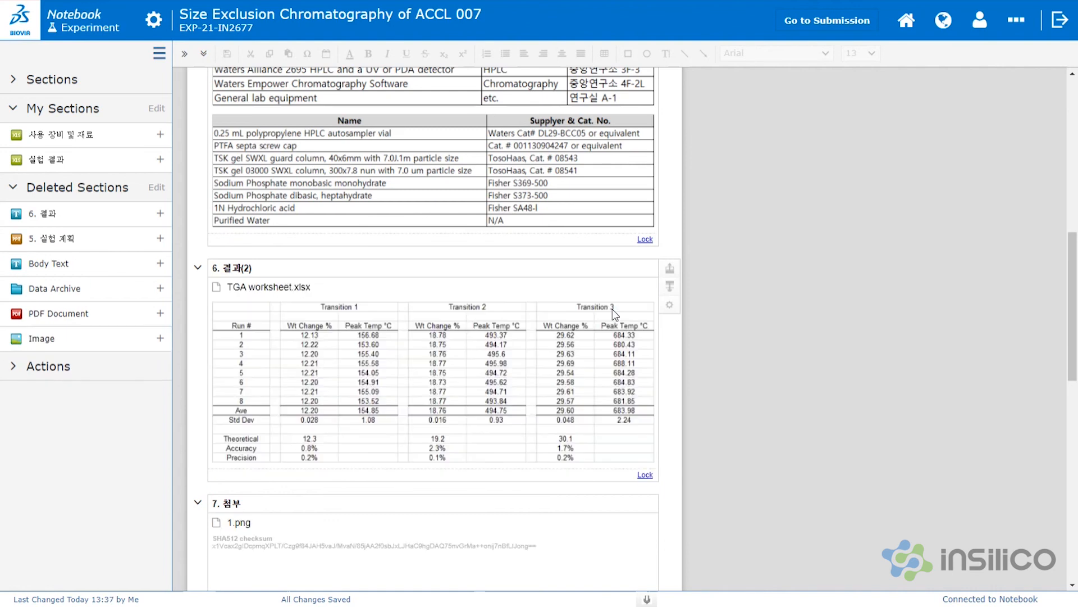
scroll(606, 318, down, 5)
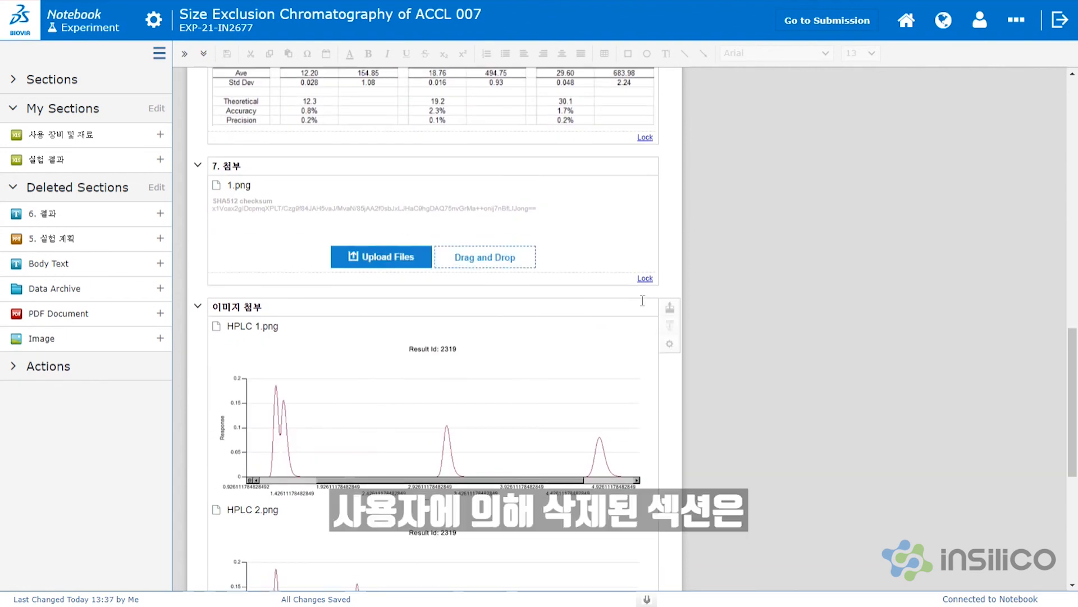
click(669, 345)
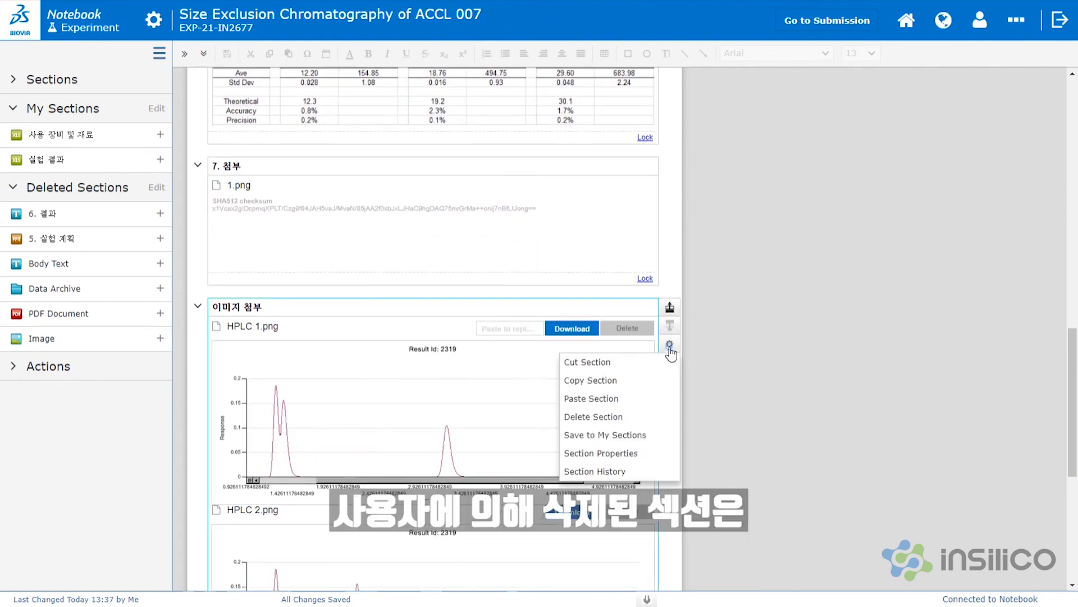
click(593, 416)
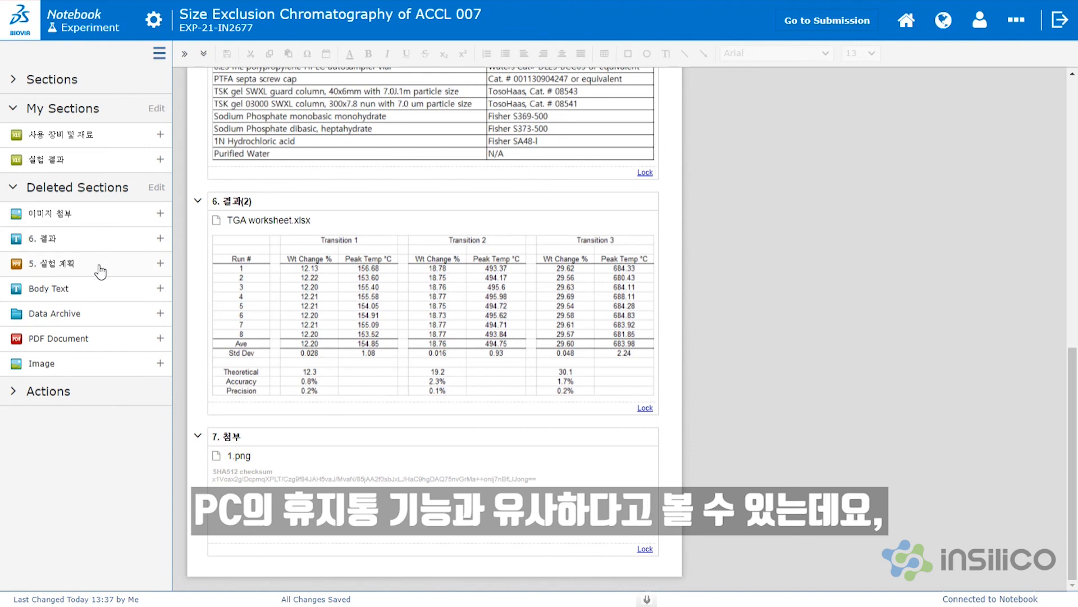
Restore the deleted section "5. 실험 계획" and move it up to directly below section "4. 사용 장비 및 재료".
click(160, 263)
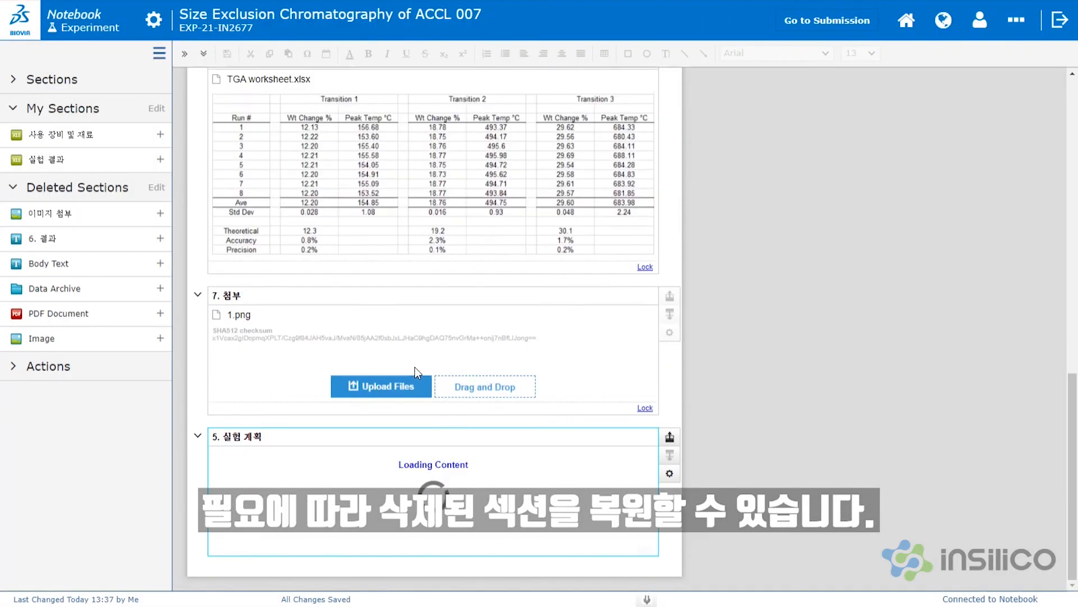
scroll(469, 401, down, 5)
scroll(693, 358, up, 3)
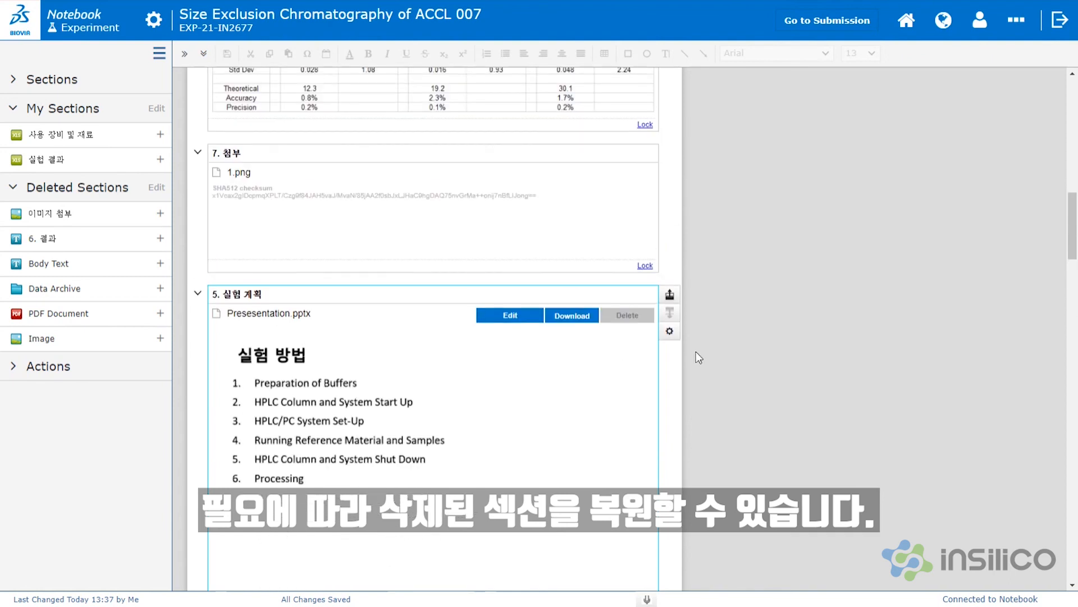
click(670, 294)
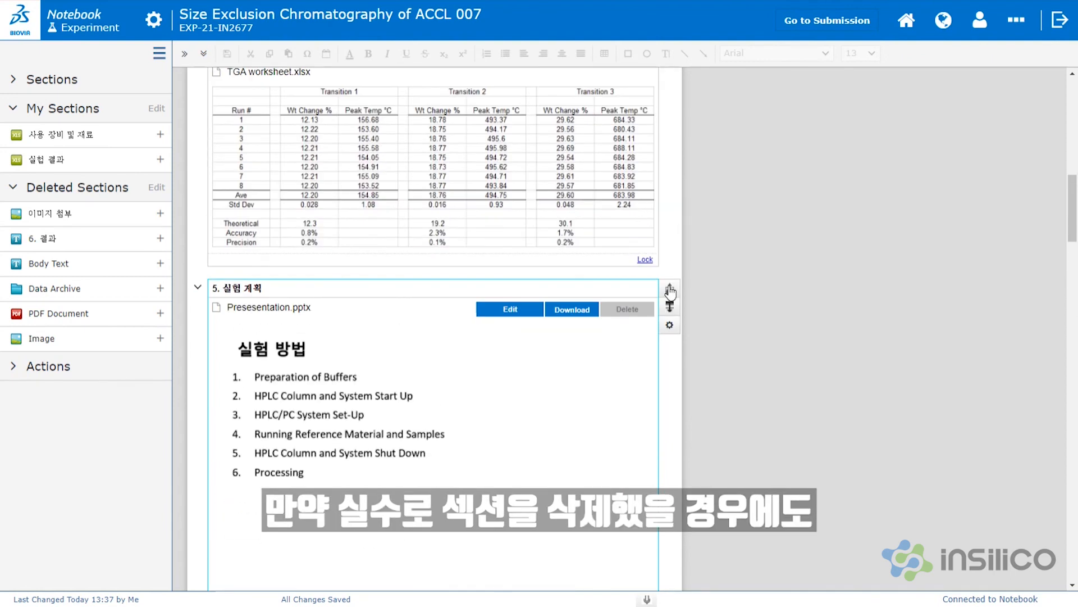
click(668, 287)
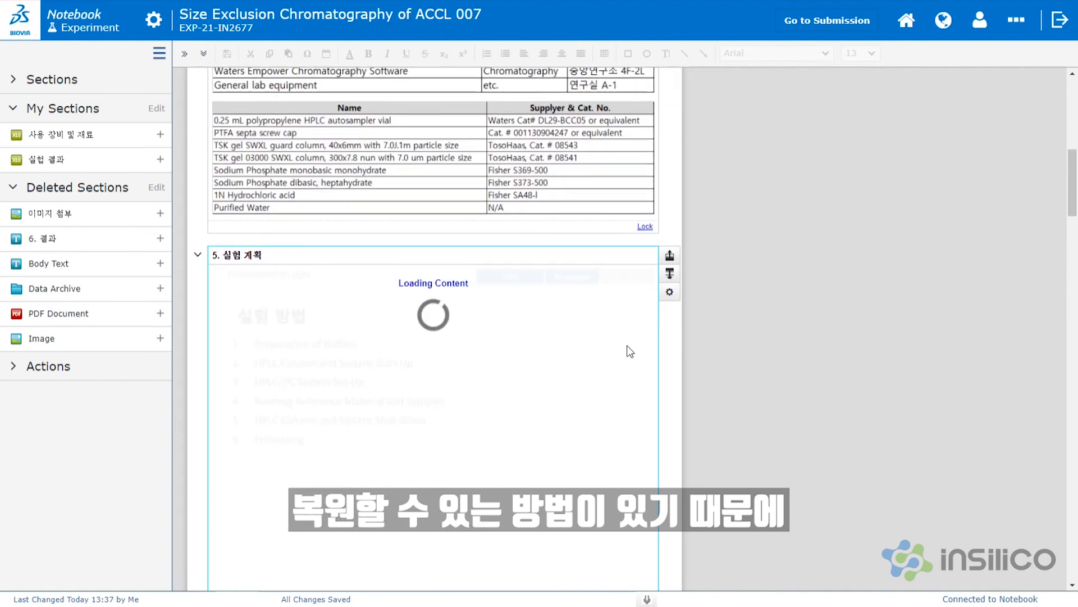
scroll(638, 361, up, 5)
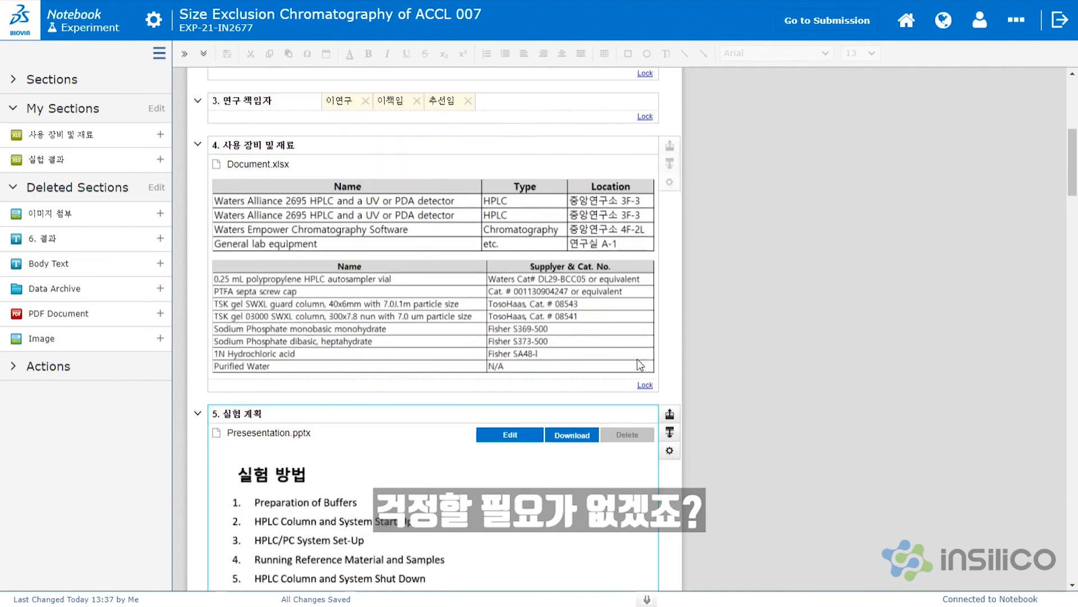
scroll(638, 364, down, 6)
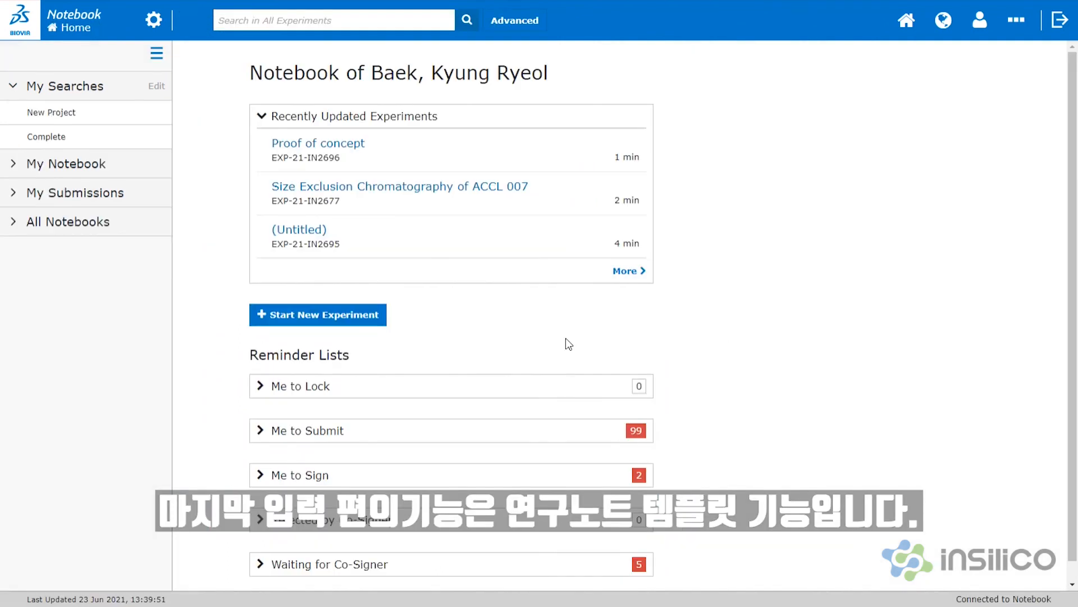
Look at the public experiment templates and create a new experiment from the personal template "Basic labnote template".
click(336, 320)
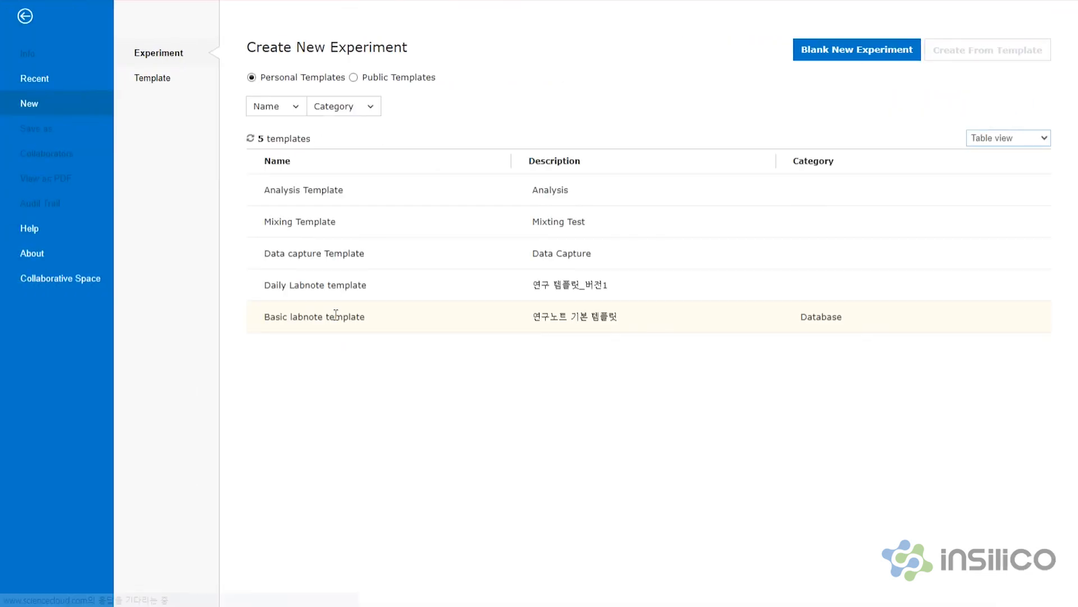
click(354, 78)
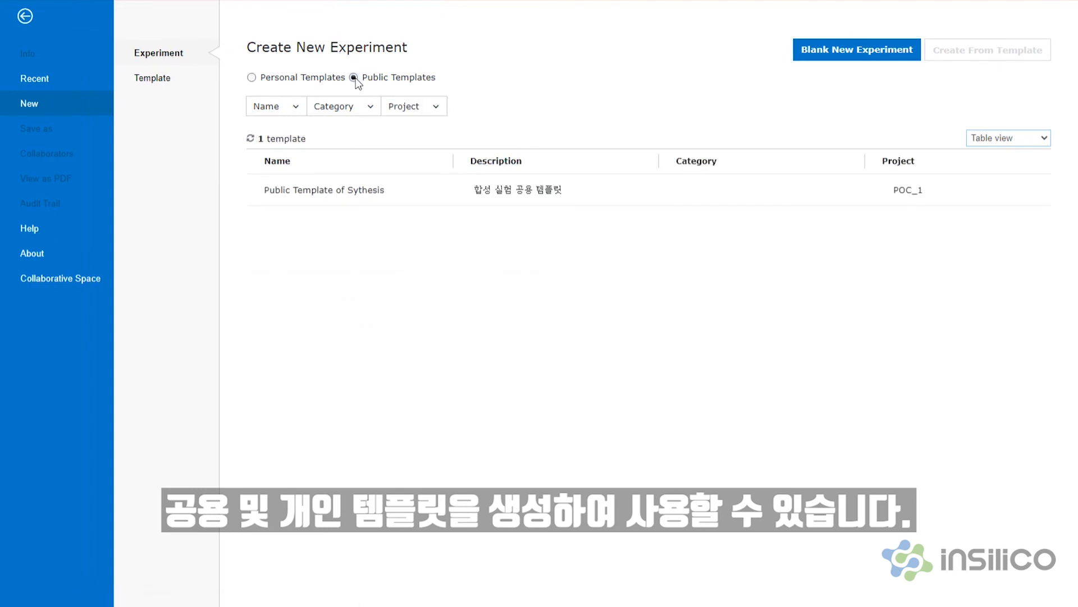
click(251, 78)
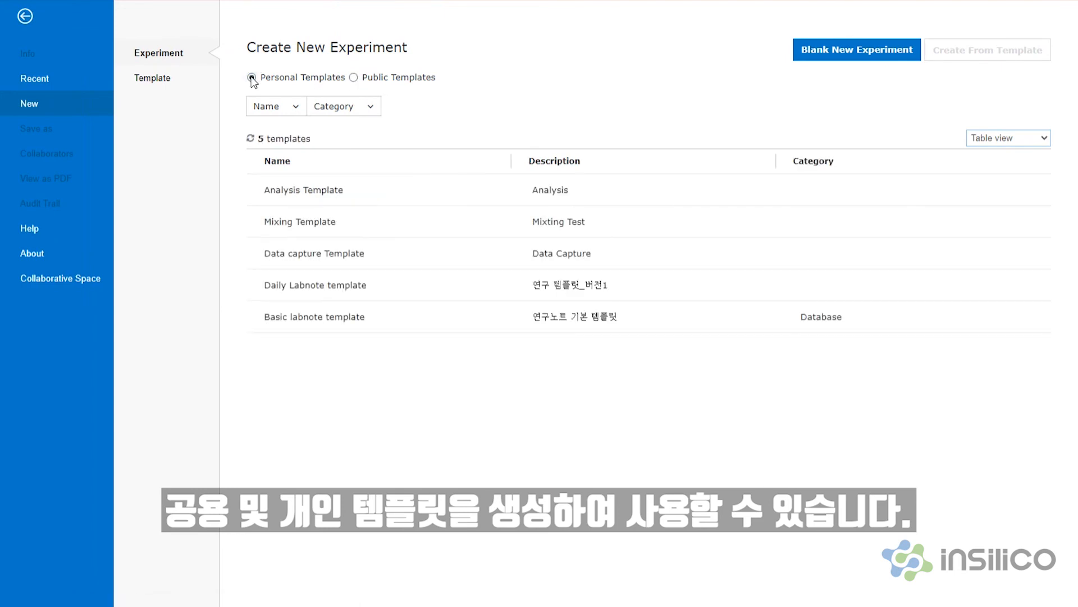
click(422, 326)
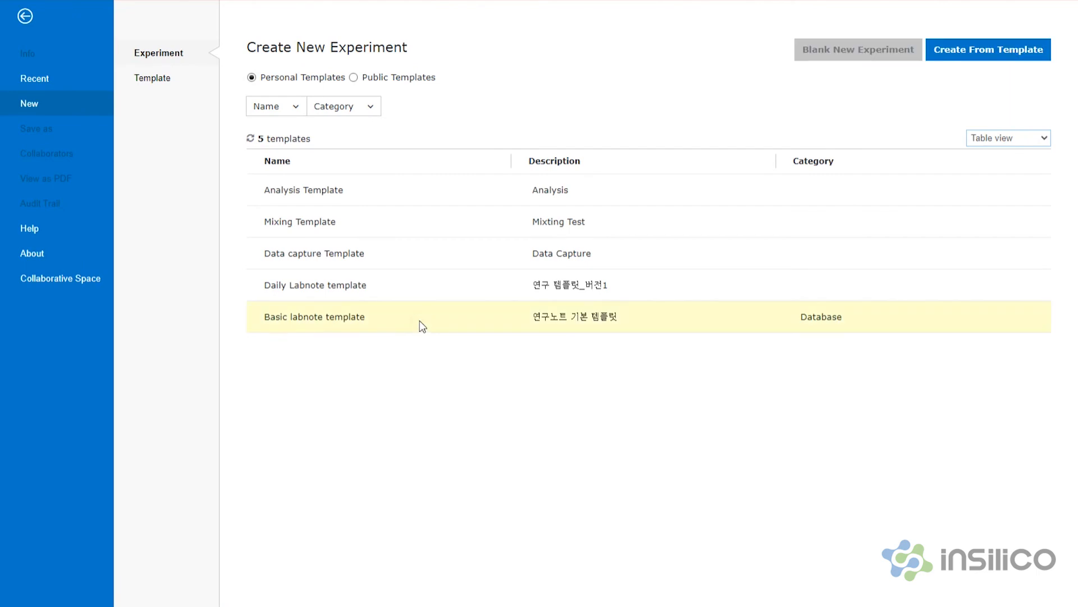
click(1002, 50)
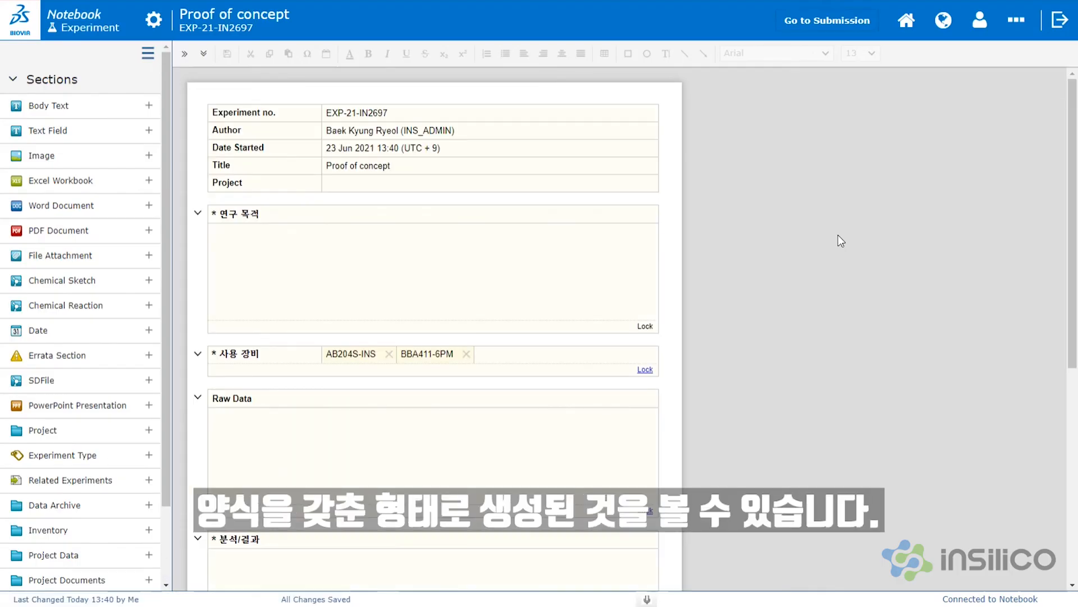
Look through the new experiment's preset sections and check the section properties of "연구 목적".
scroll(744, 274, down, 4)
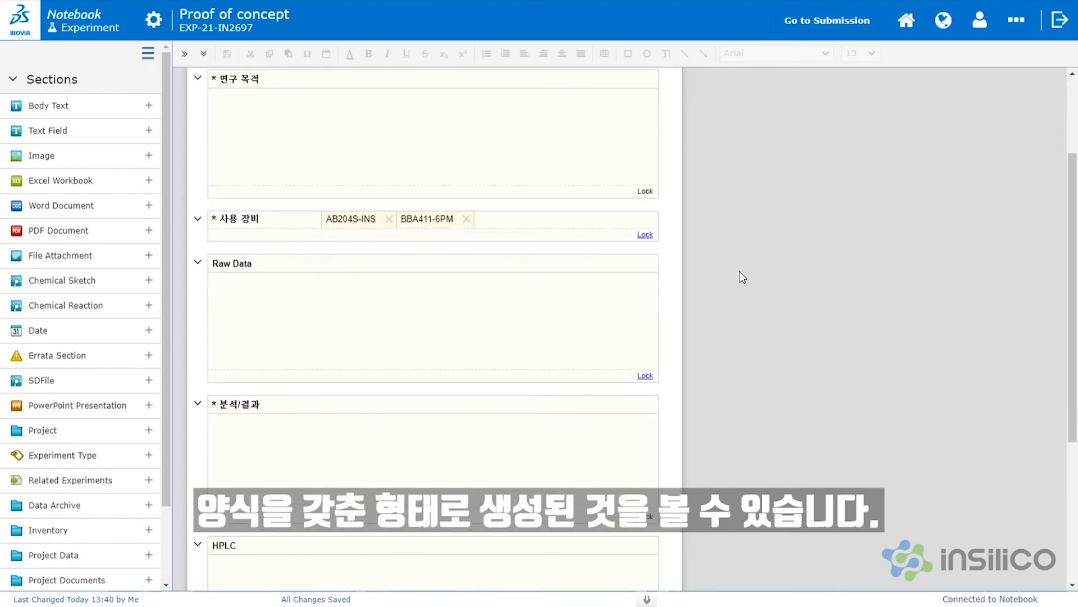
scroll(742, 276, down, 1)
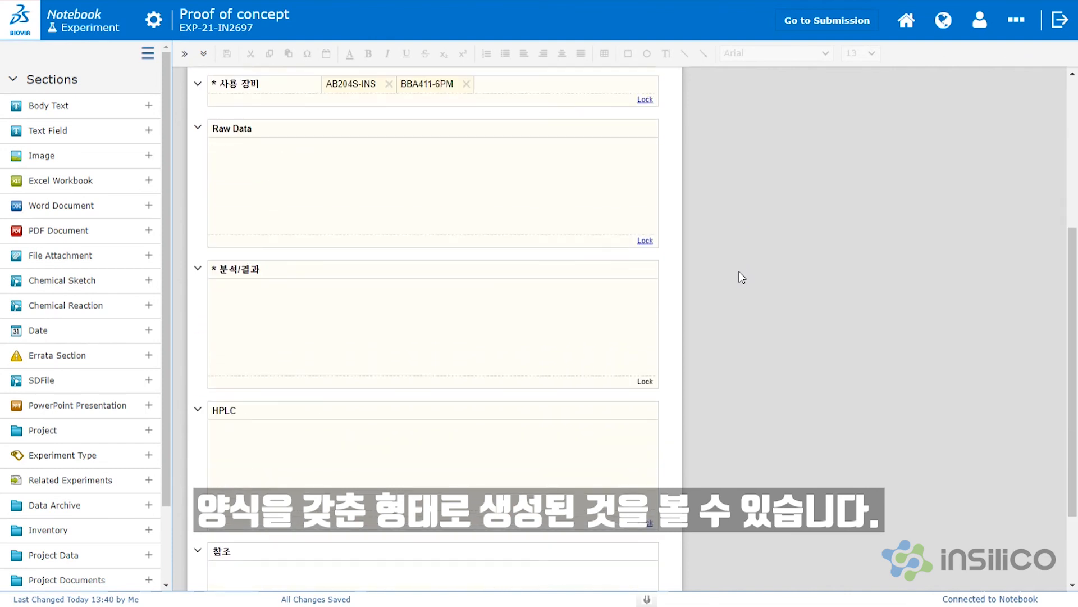
scroll(742, 276, down, 2)
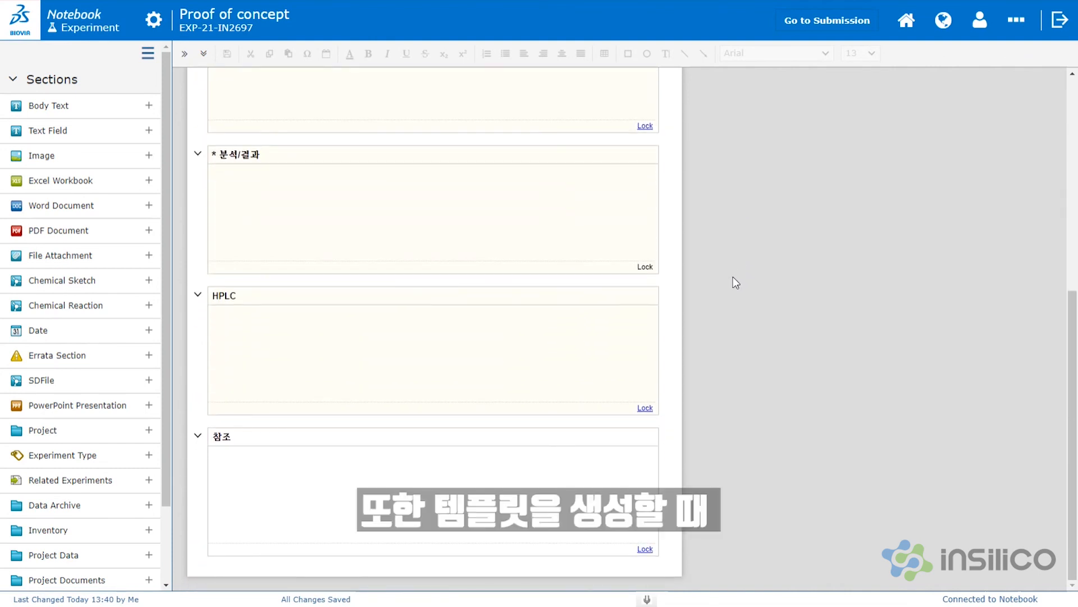
scroll(731, 276, up, 7)
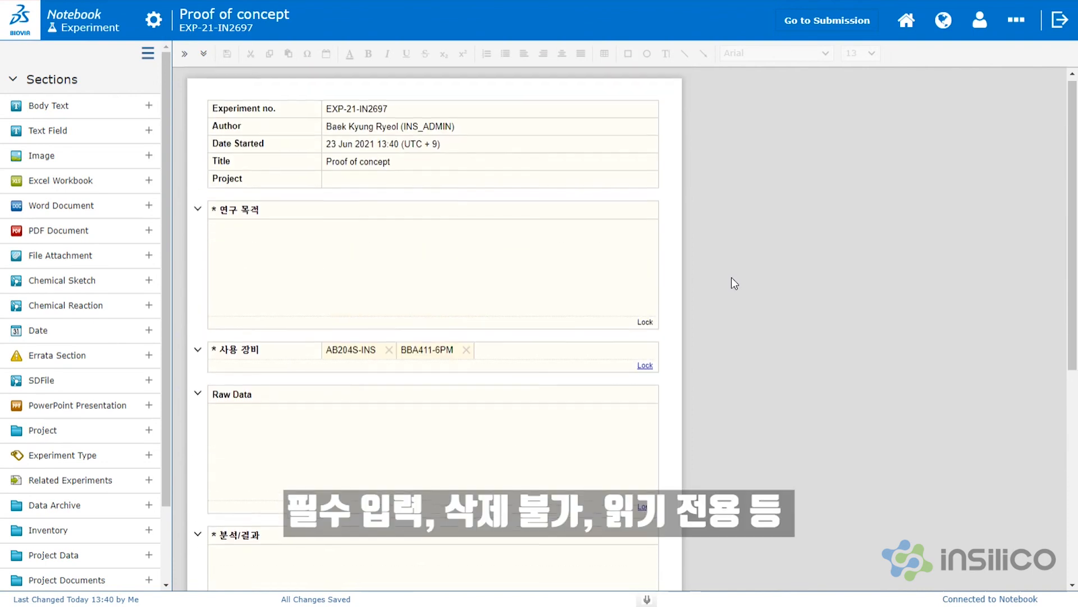
click(670, 251)
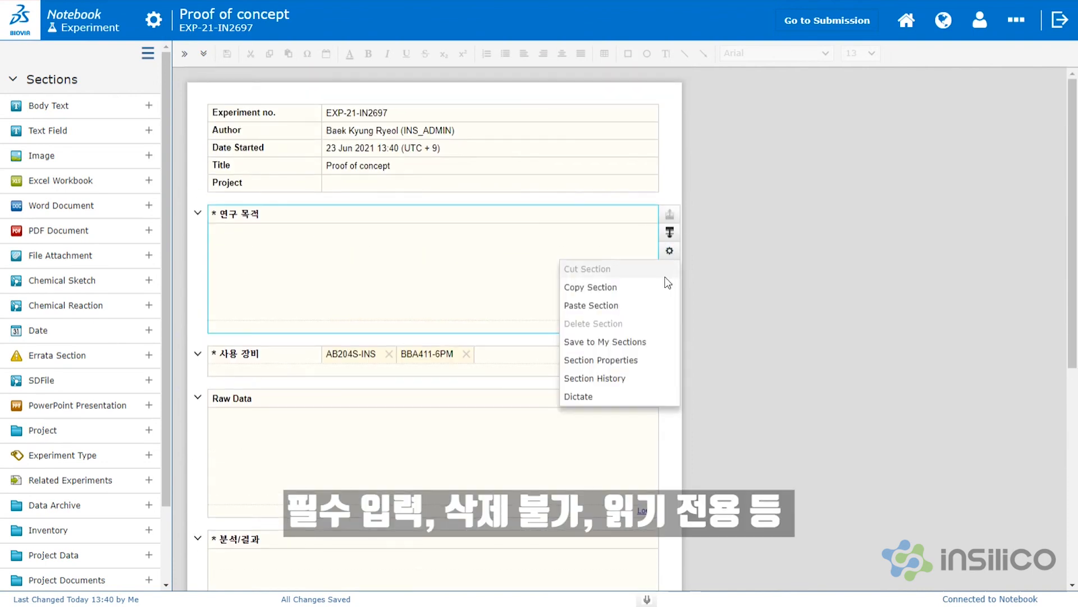
click(616, 360)
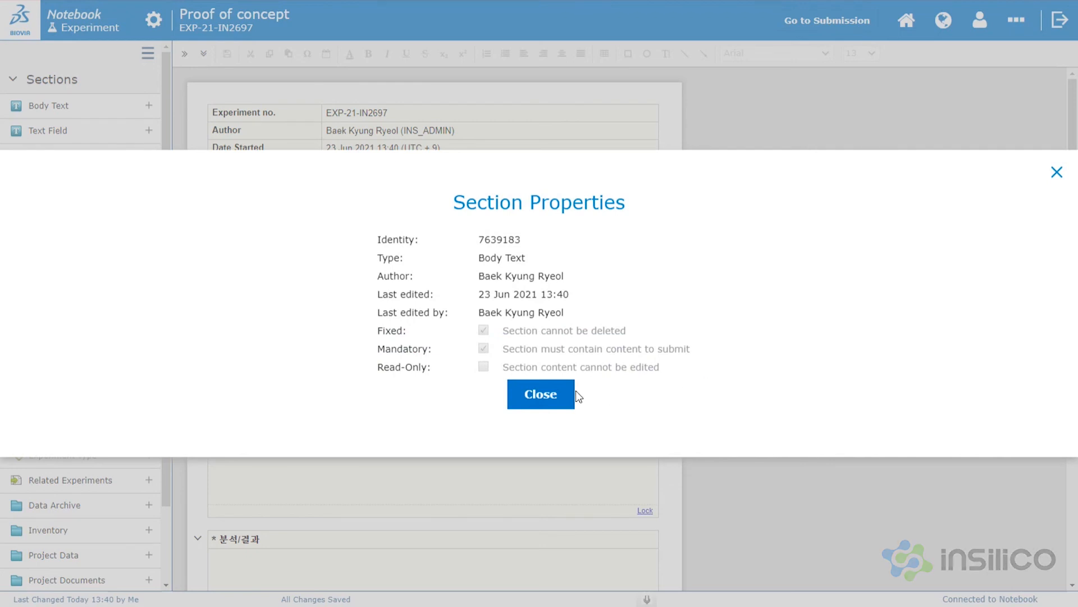
click(552, 393)
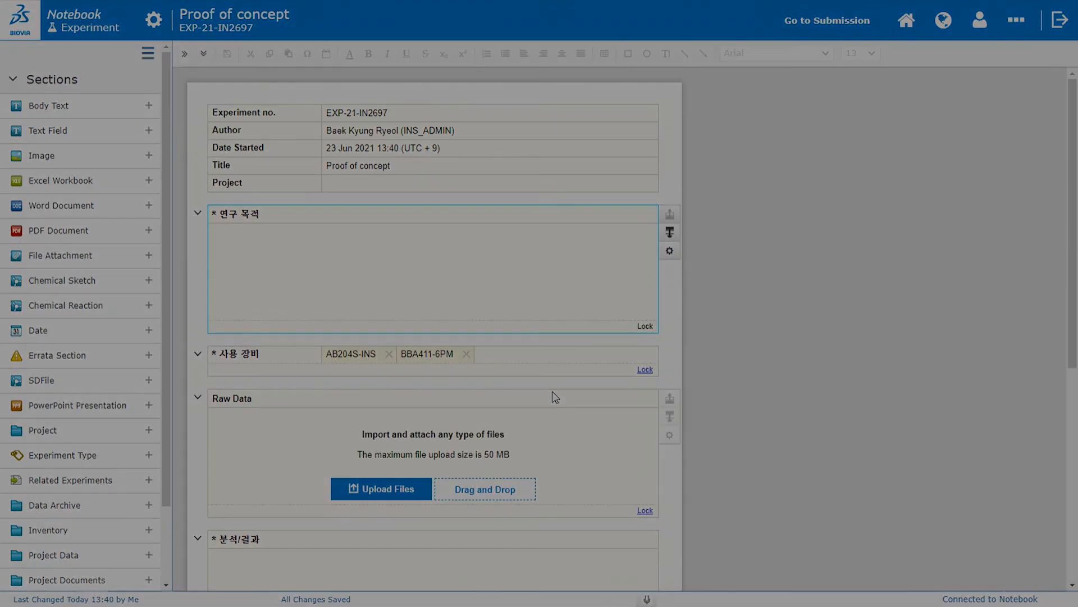